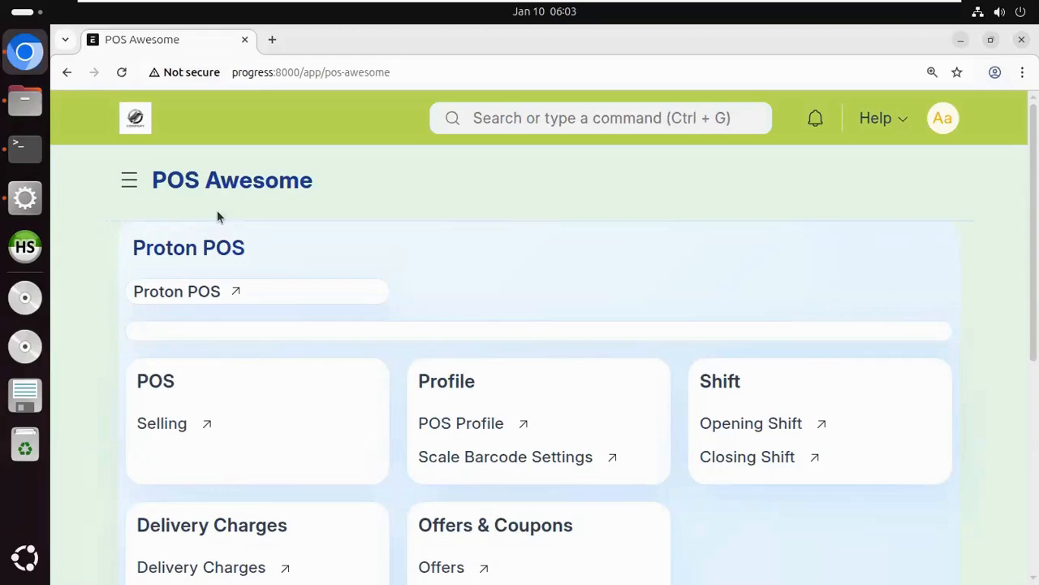
Open the POS Selling screen, dismiss the error message and reduce the page zoom
click(129, 184)
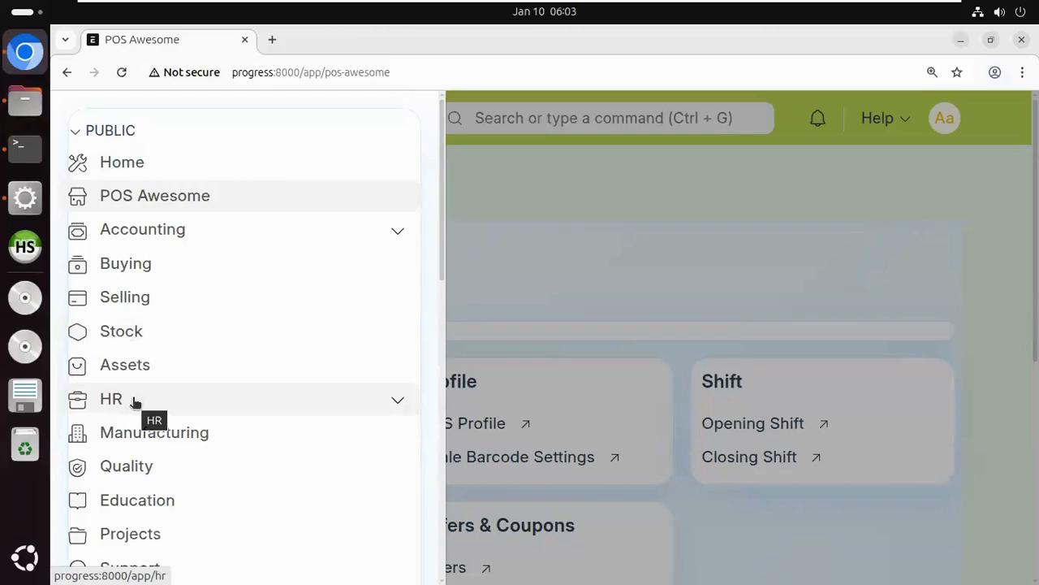
click(481, 242)
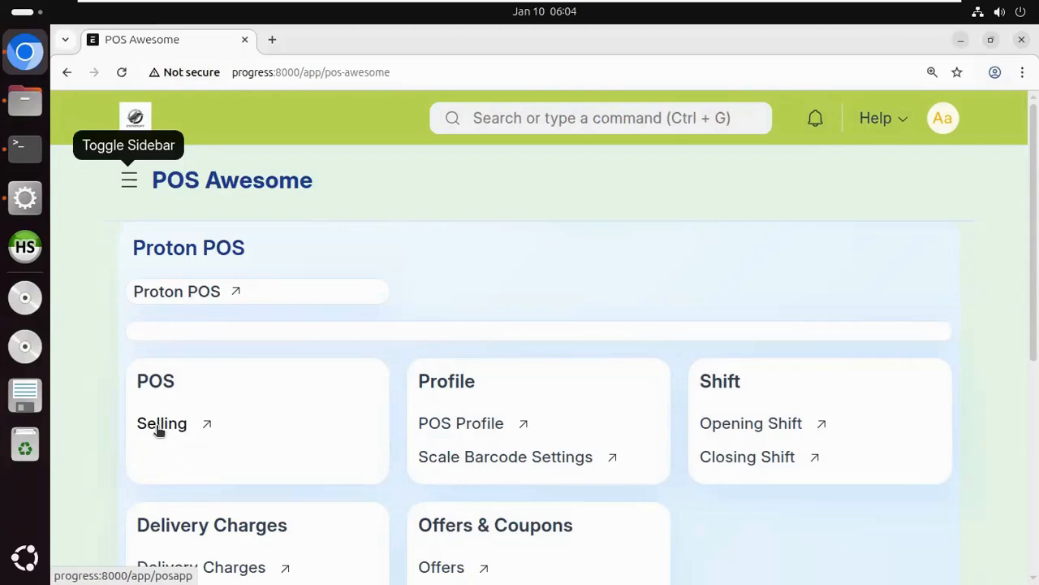
click(159, 426)
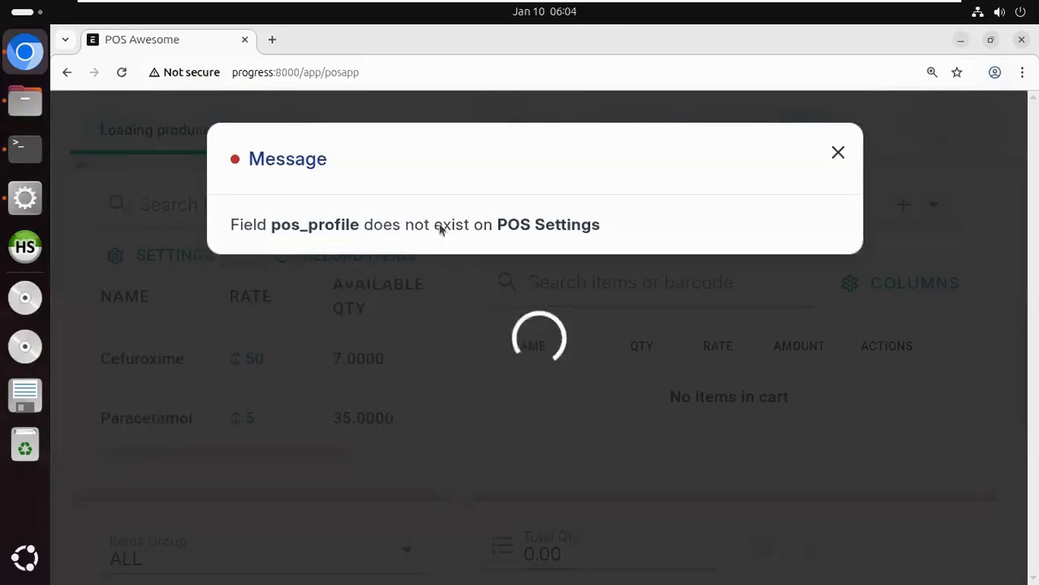
click(839, 153)
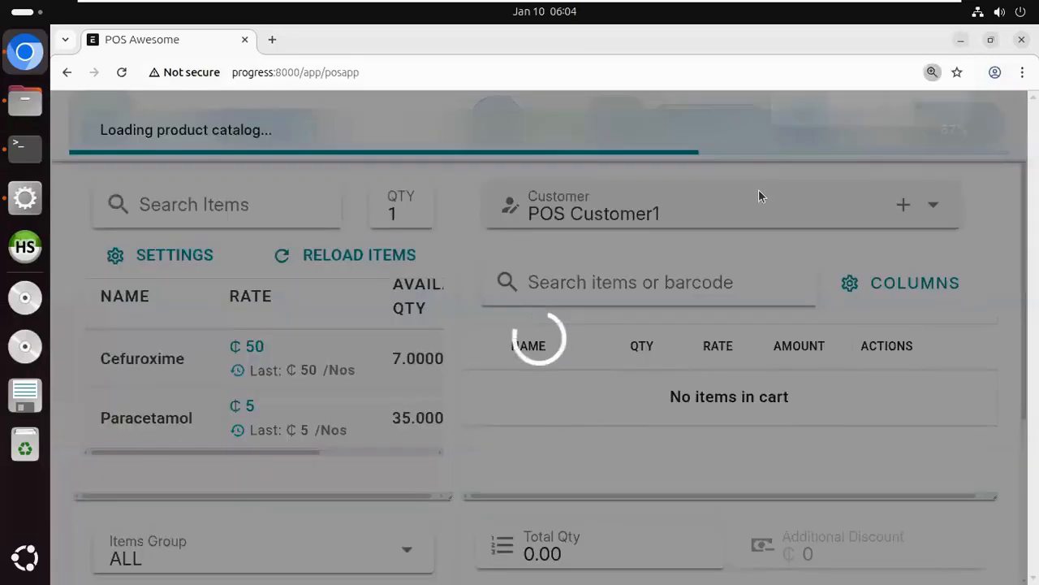
key(ctrl+minus)
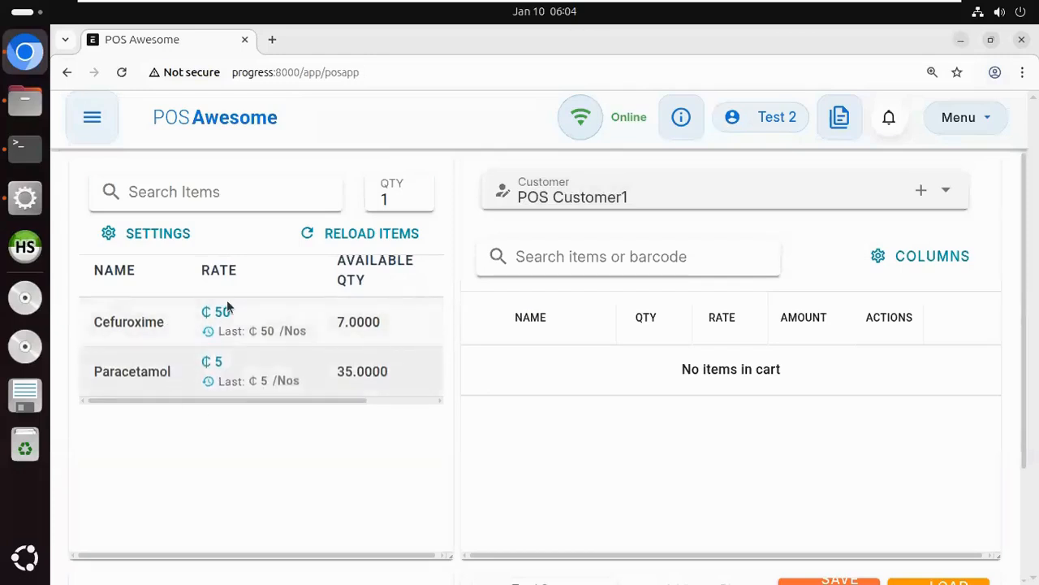
Search the items for "cef" and add Cefuroxime to the cart with a quantity of 2
click(182, 184)
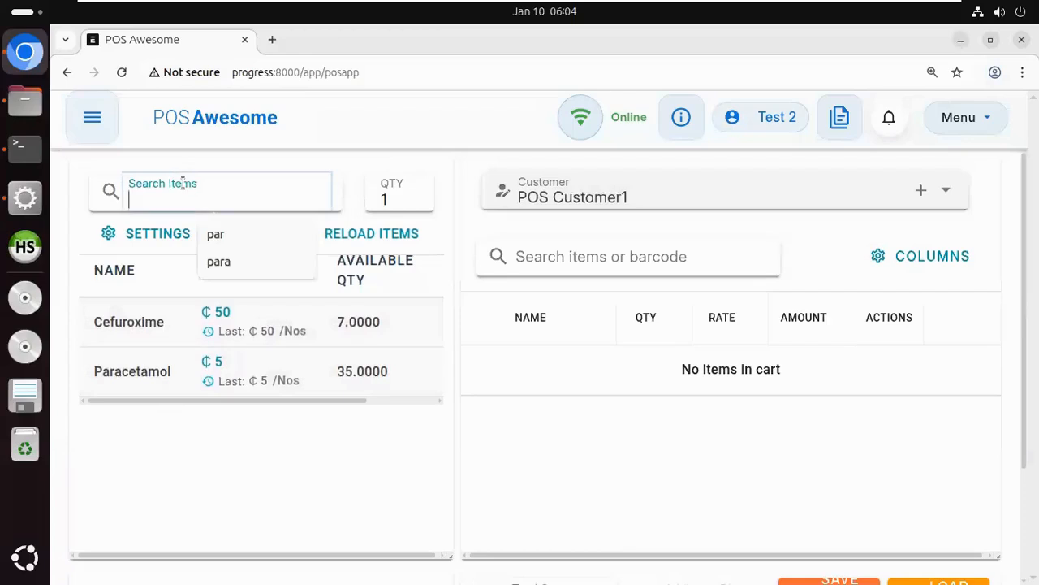
text(cef)
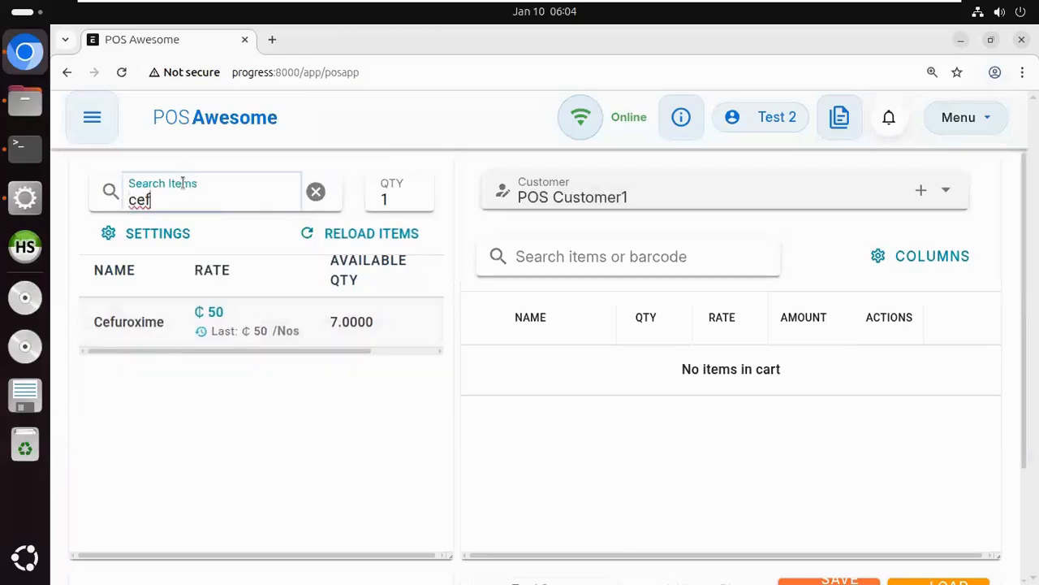
click(152, 325)
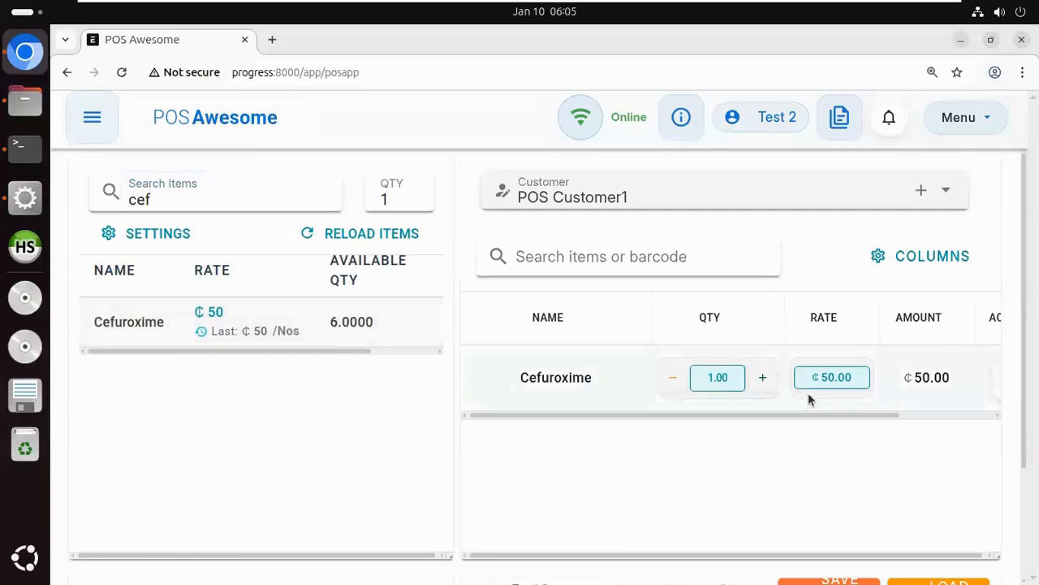
click(713, 378)
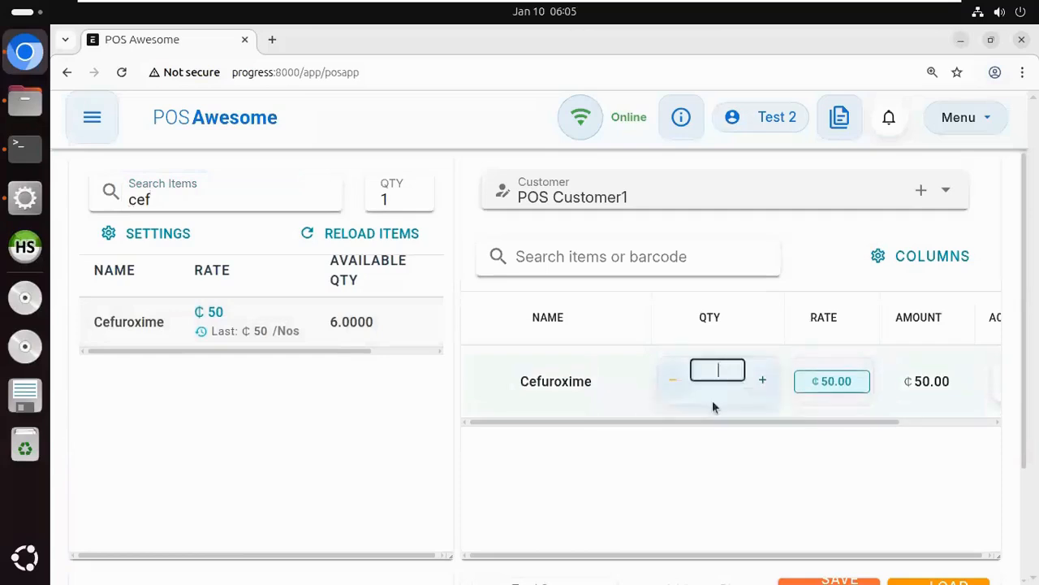
text(2)
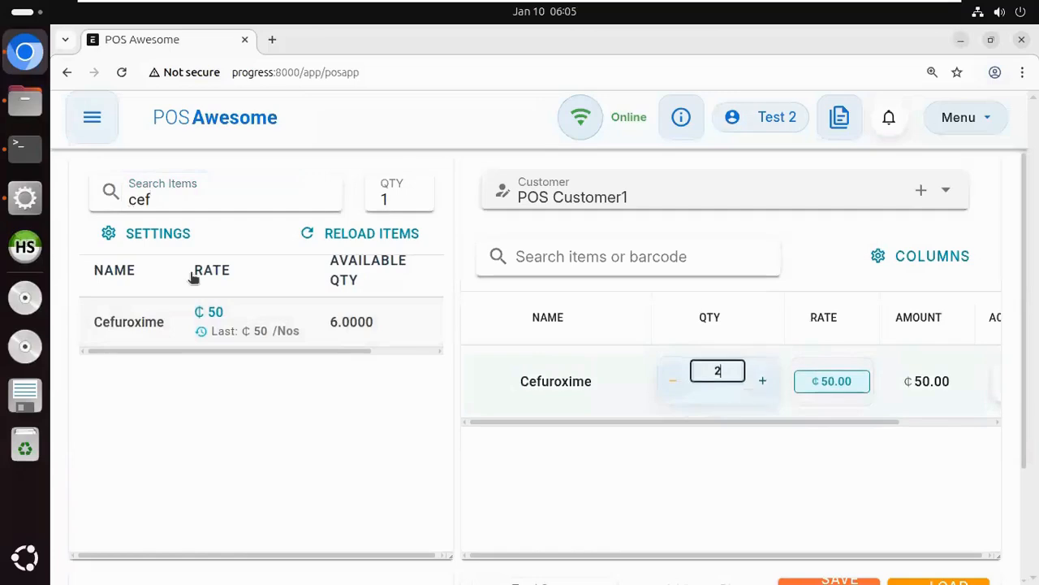
Search the items for "par" and add Paracetamol to the cart with a quantity of 4
click(160, 197)
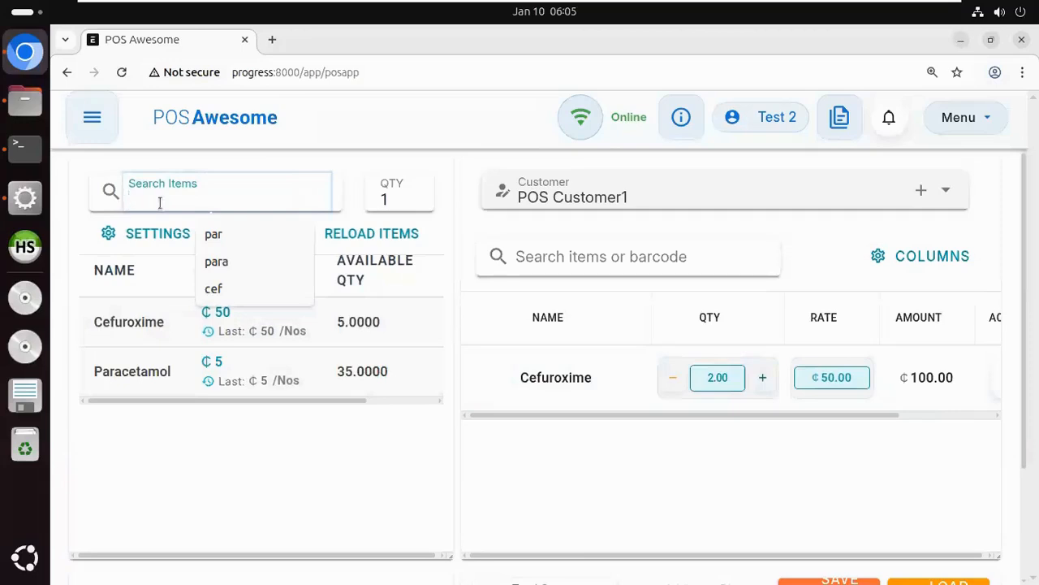
text(par)
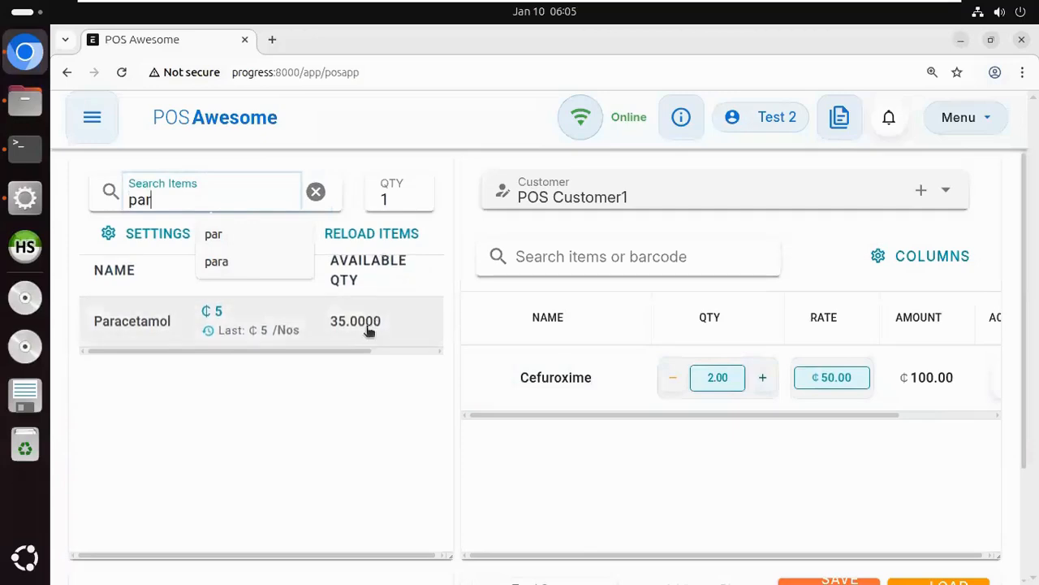
click(150, 325)
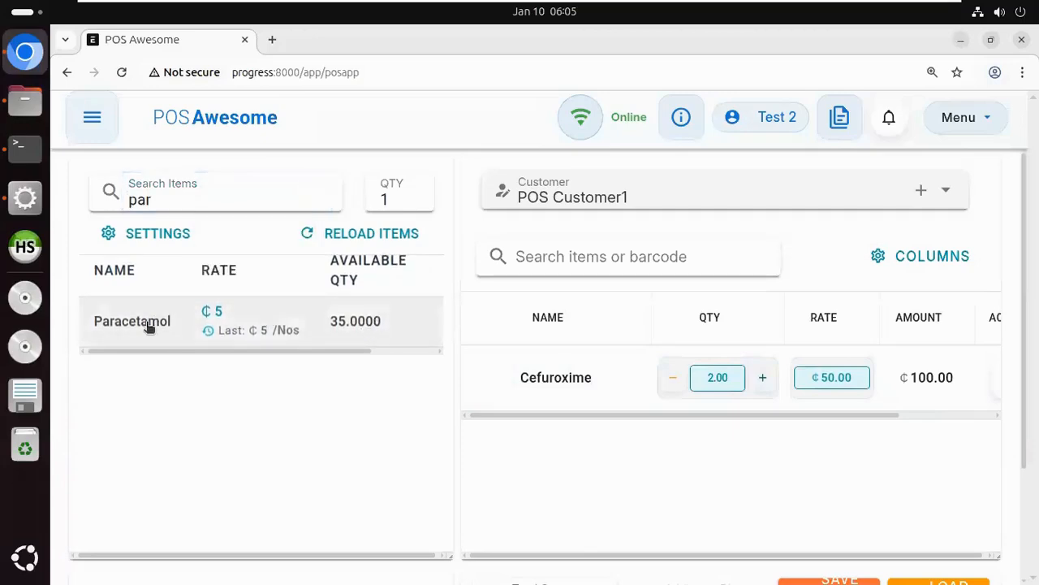
click(150, 325)
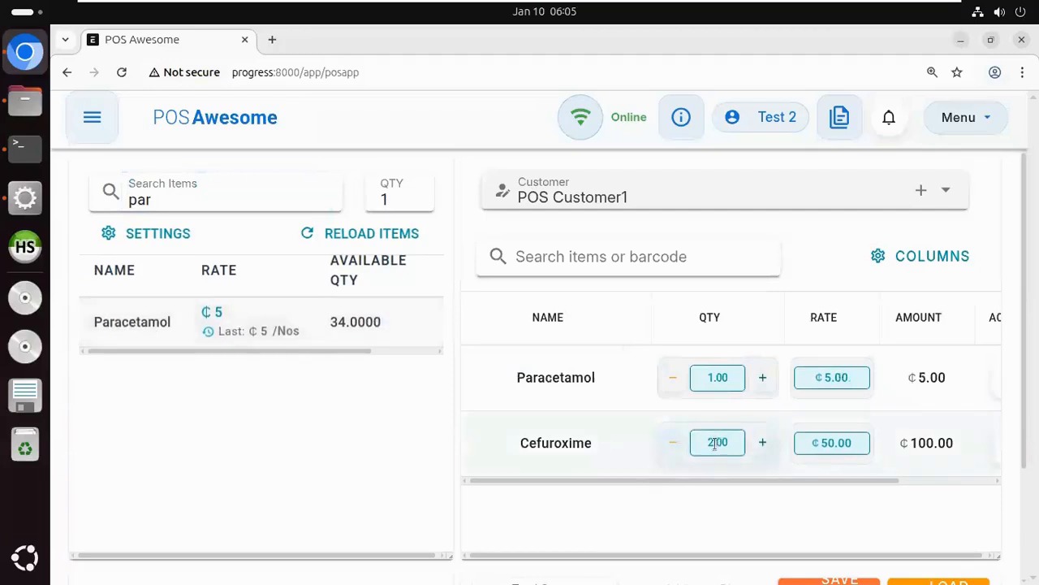
click(713, 377)
key(BackSpace)
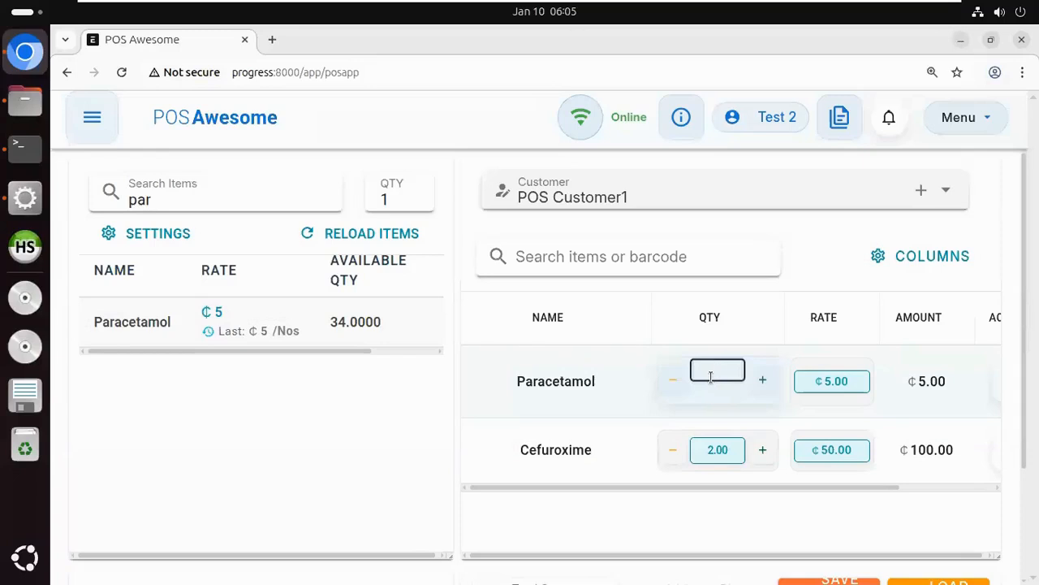
text(4)
click(809, 264)
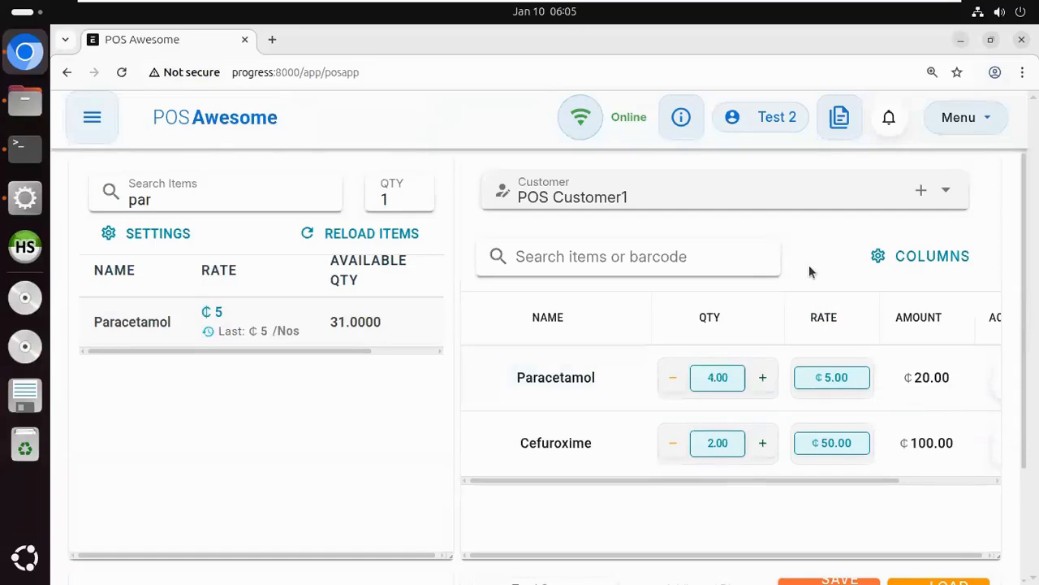
Review the cart amounts and totals, and examine the Paracetamol line's quantity, stock and unit of measure in its expanded details
scroll(809, 265, down, 3)
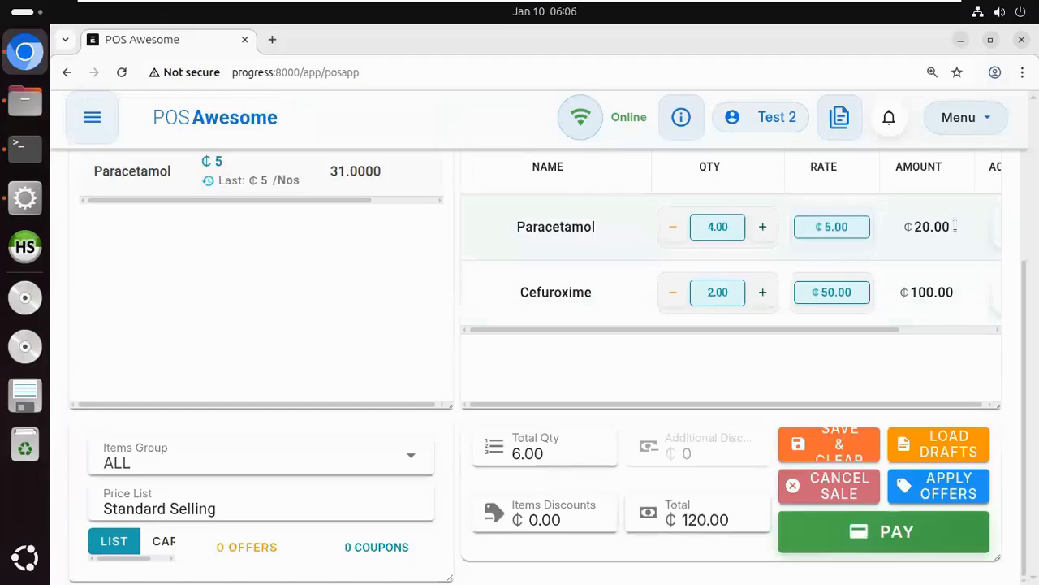
drag(955, 227, 907, 223)
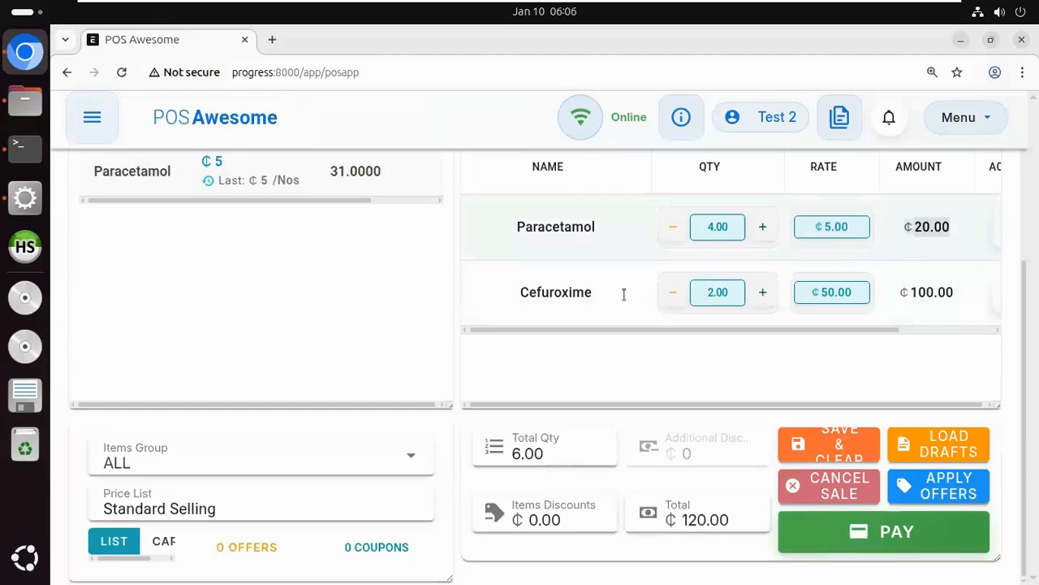
click(932, 229)
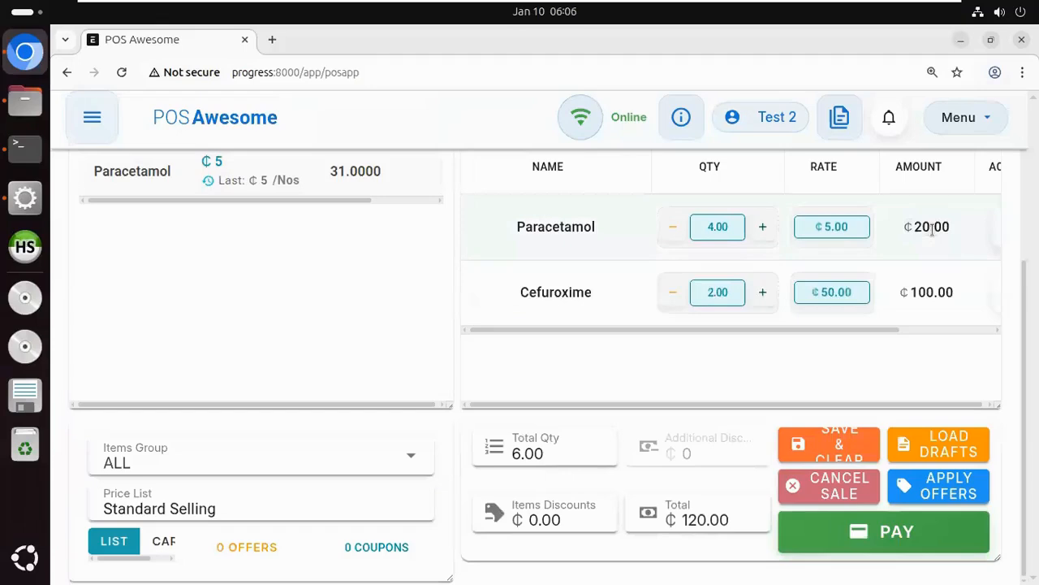
click(617, 242)
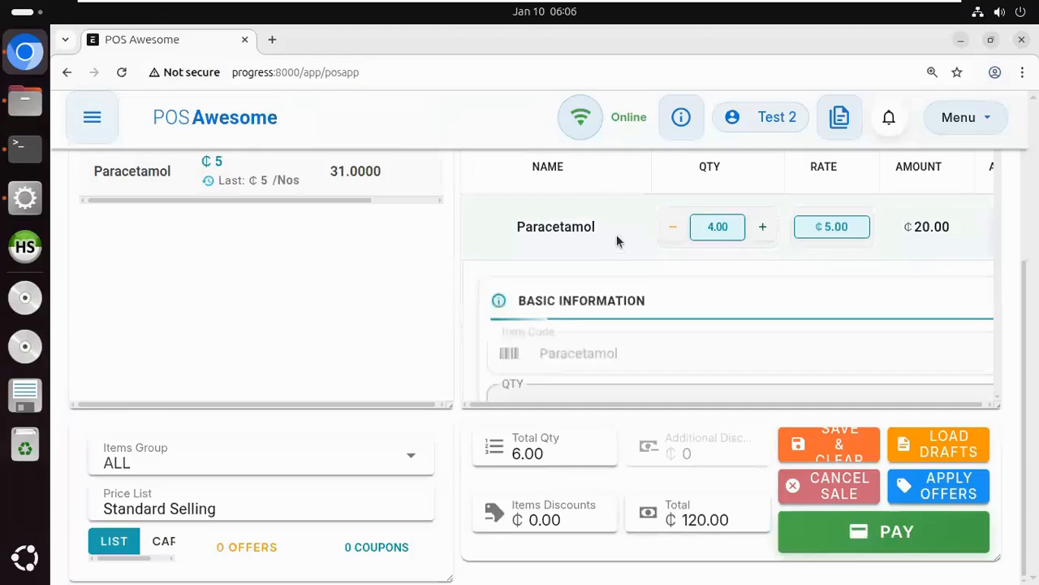
scroll(618, 329, down, 1)
scroll(618, 332, down, 1)
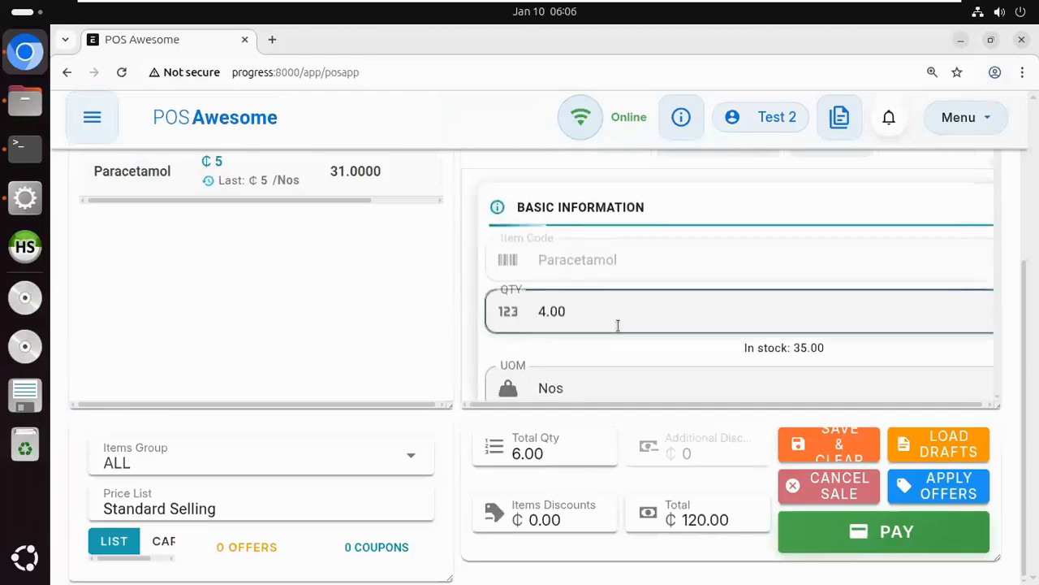
scroll(619, 331, up, 1)
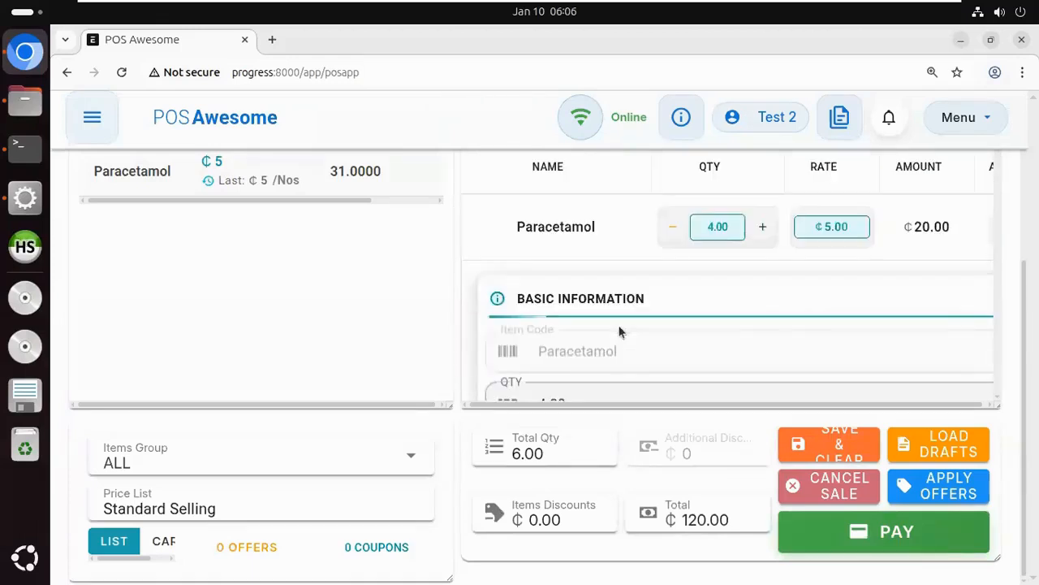
scroll(619, 331, down, 2)
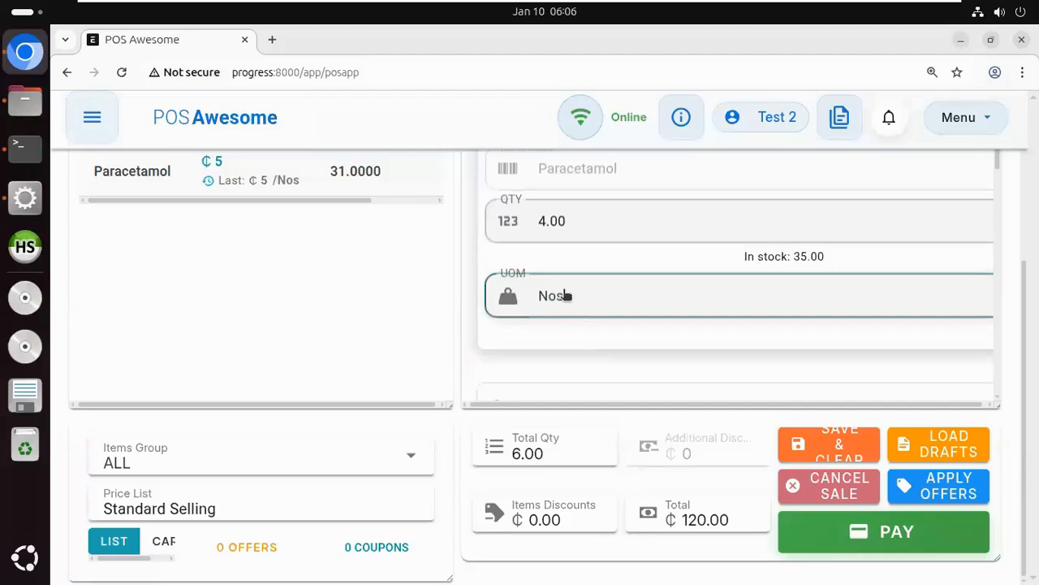
scroll(641, 289, up, 3)
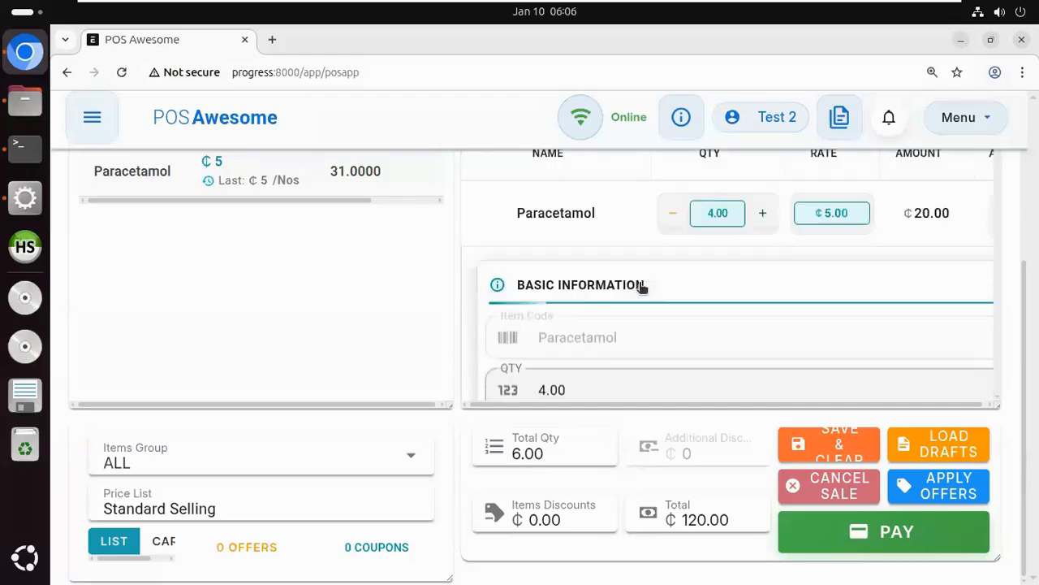
click(610, 220)
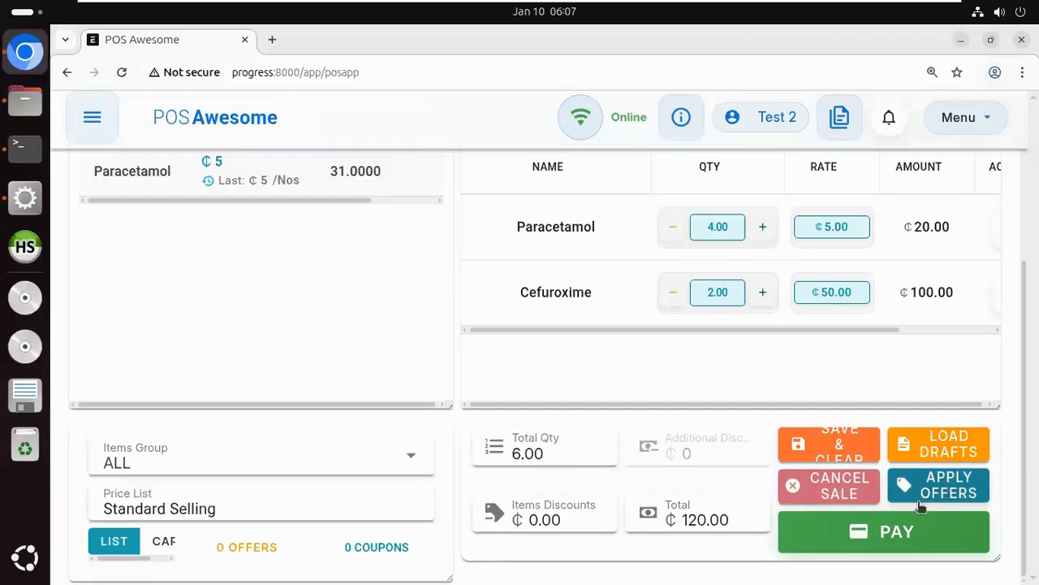
Take the sale to payment, dismiss the error message, and submit and print the invoice
click(880, 540)
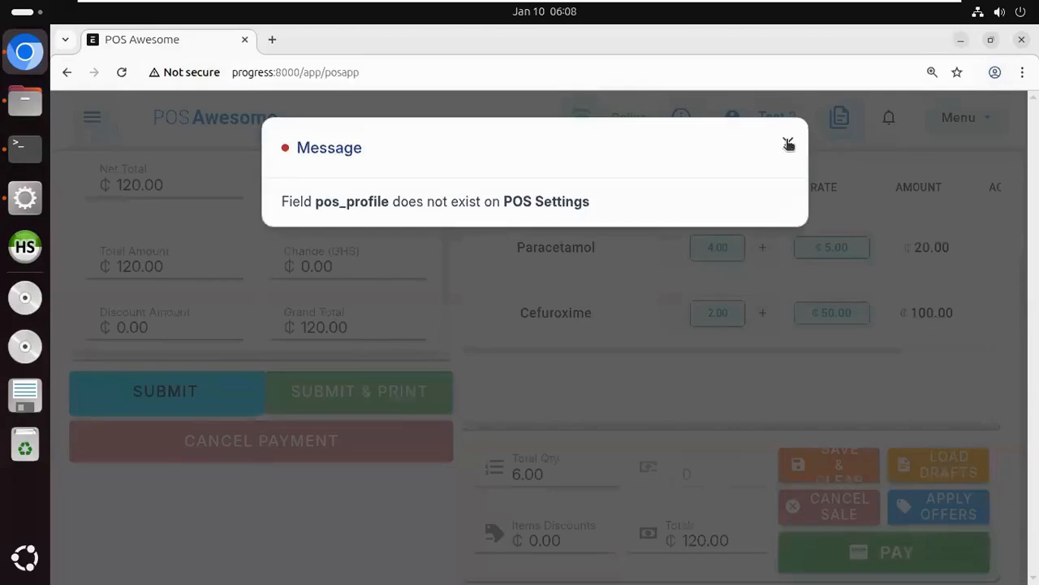
click(786, 138)
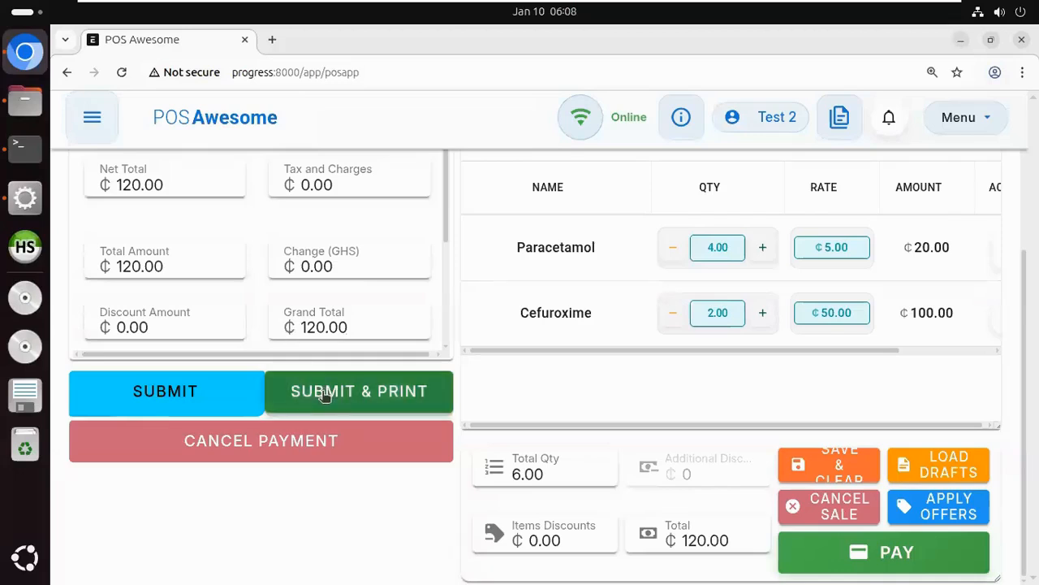
click(109, 185)
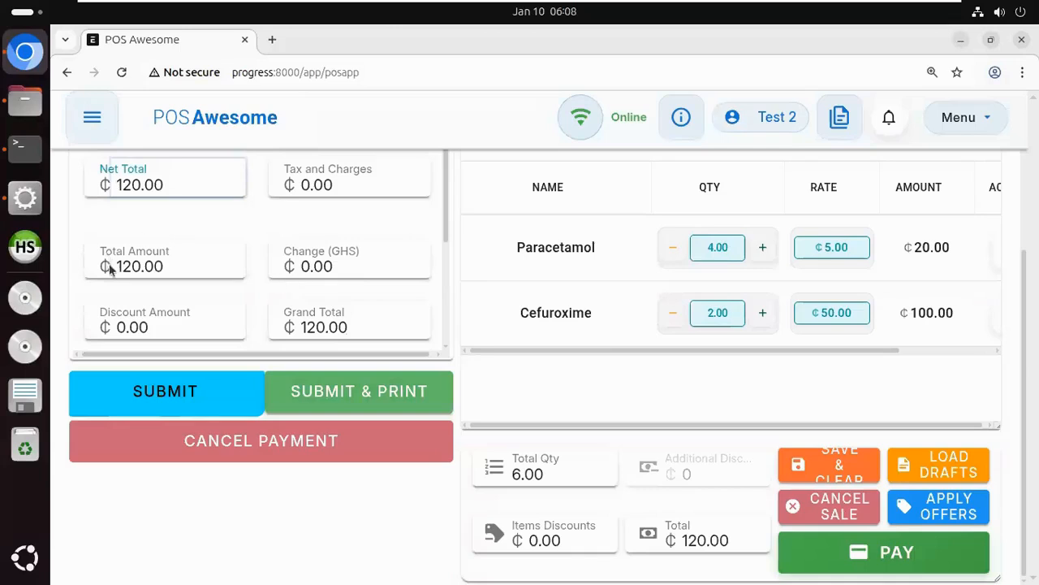
click(342, 393)
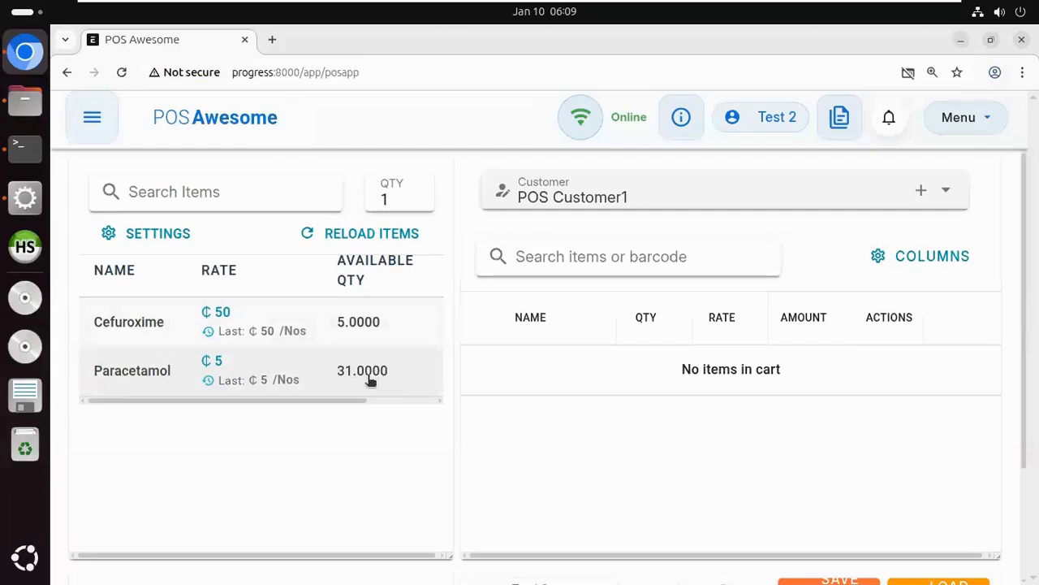
Search the items for "cefu", add Cefuroxime to a new sale, try to set its quantity to 10, and dismiss the stock warning
click(199, 195)
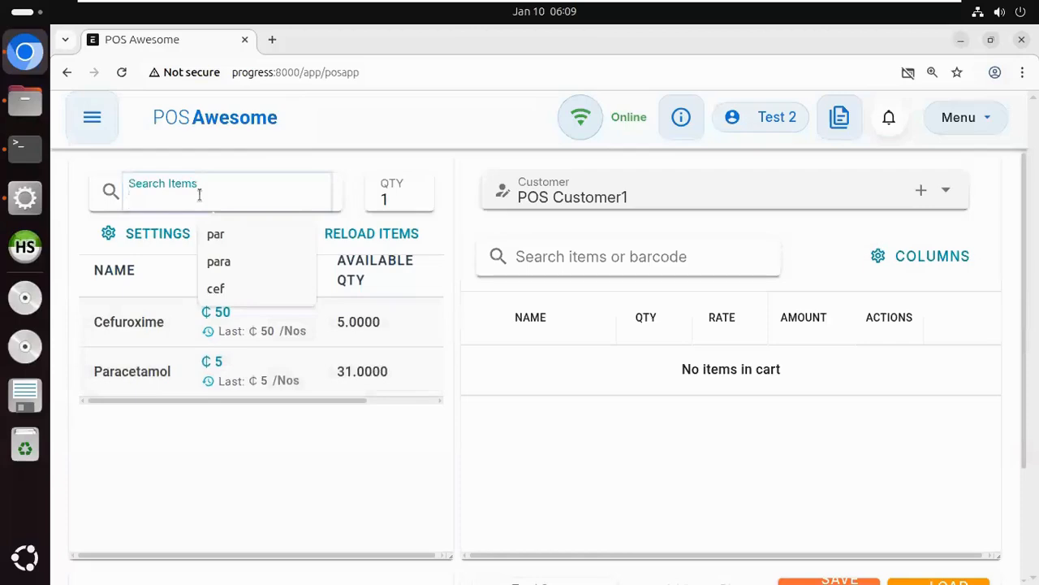
text(cefu)
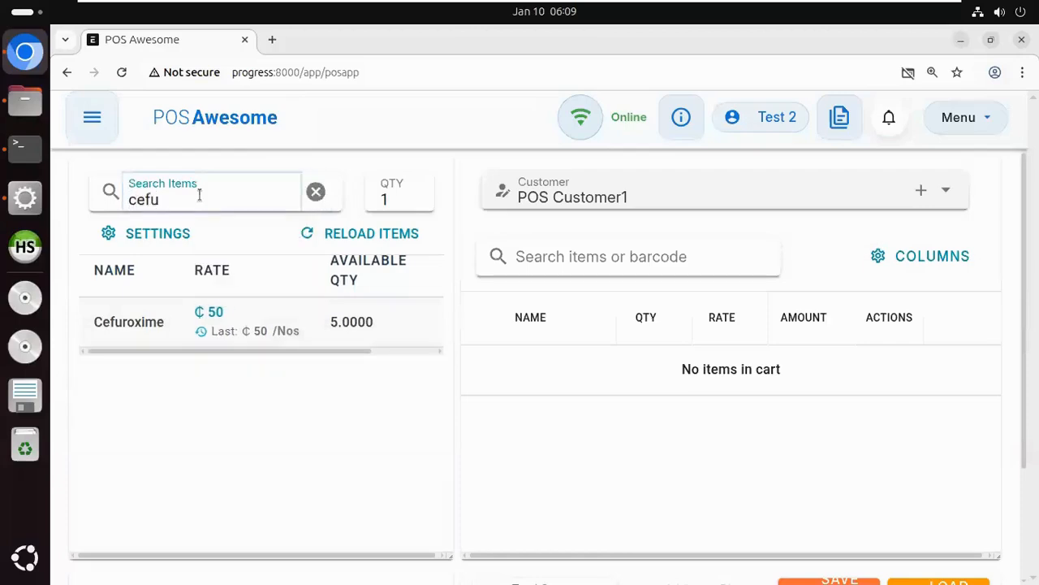
click(126, 323)
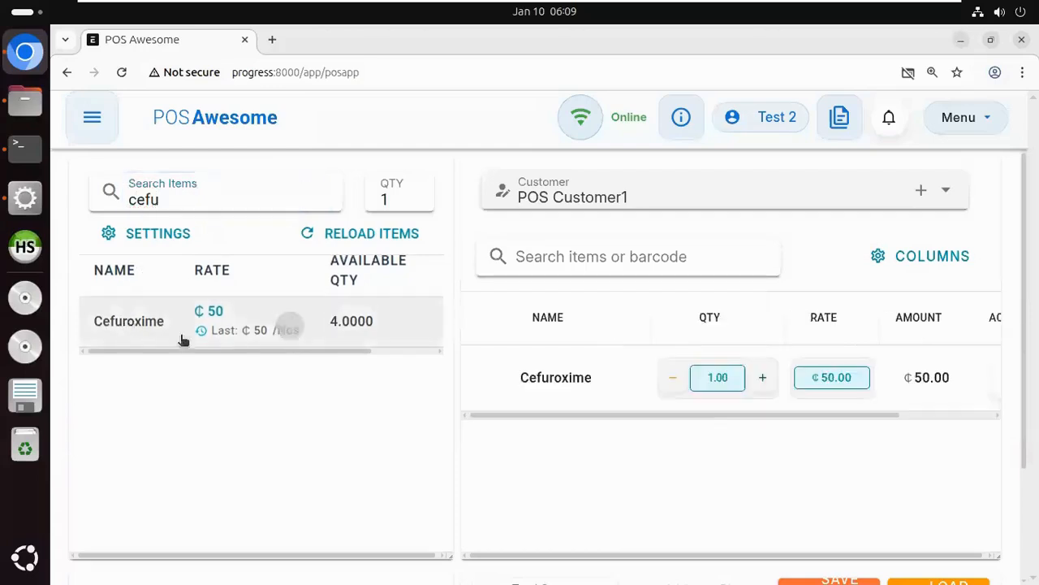
click(715, 383)
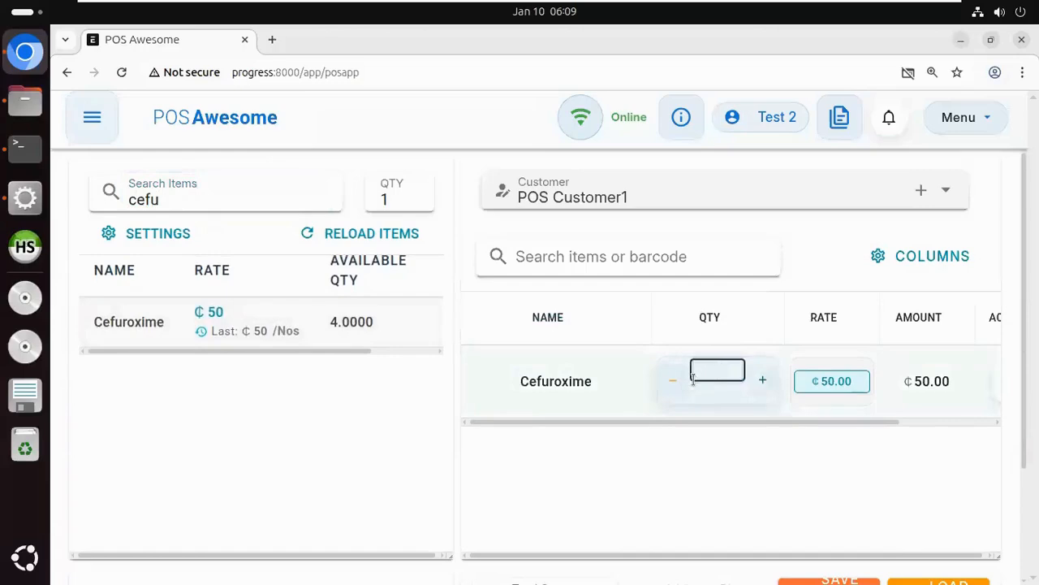
text(10)
key(Return)
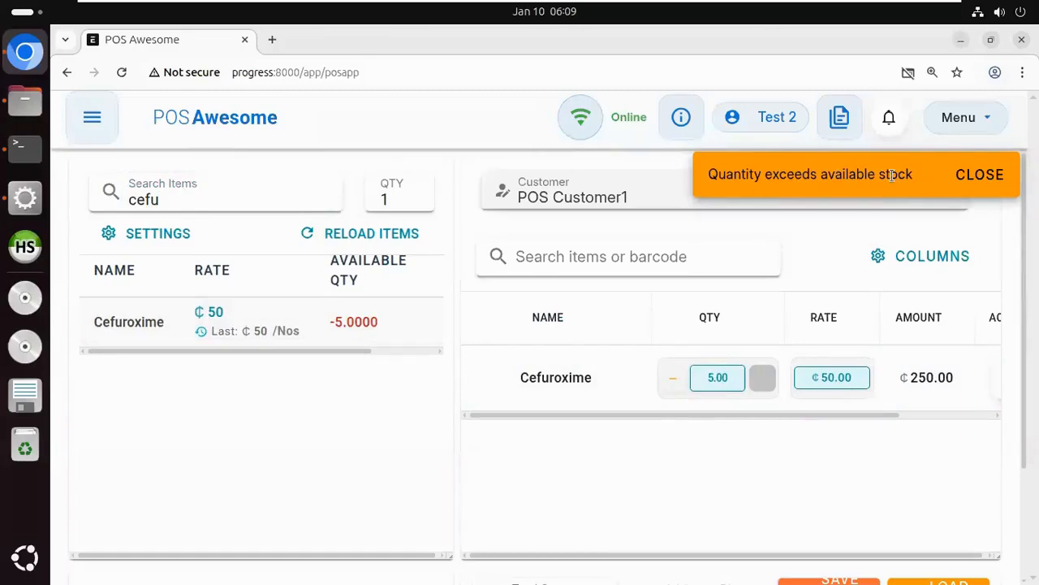
click(987, 187)
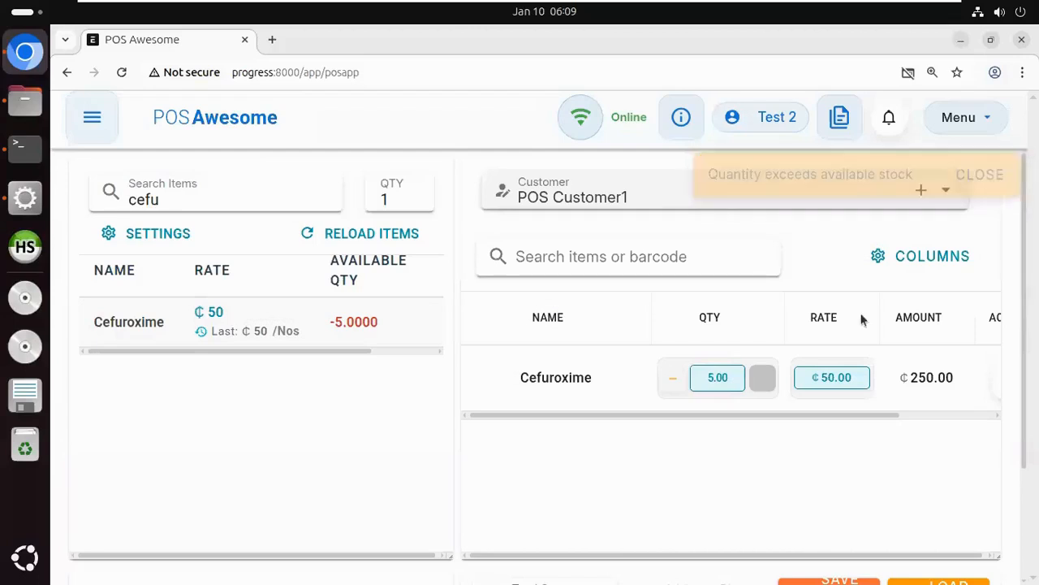
Set the Cefuroxime line's quantity in the cart to 2
click(703, 380)
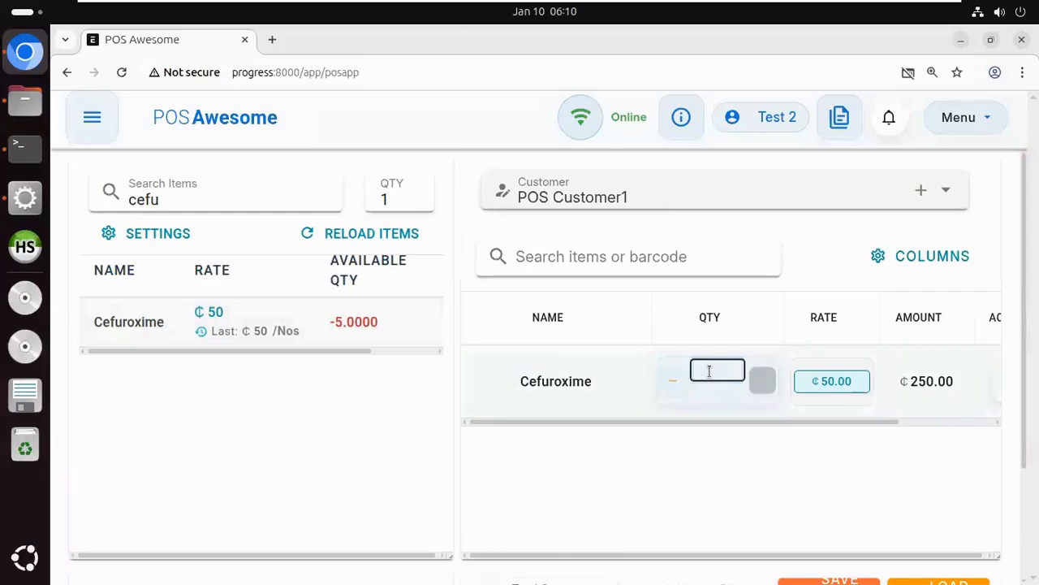
text(2)
scroll(735, 425, down, 2)
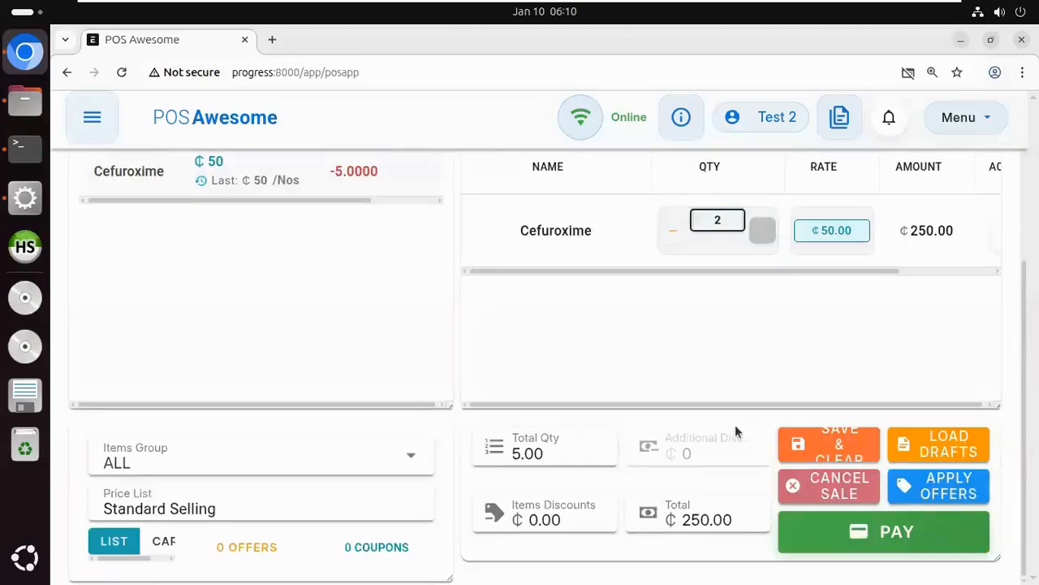
click(767, 326)
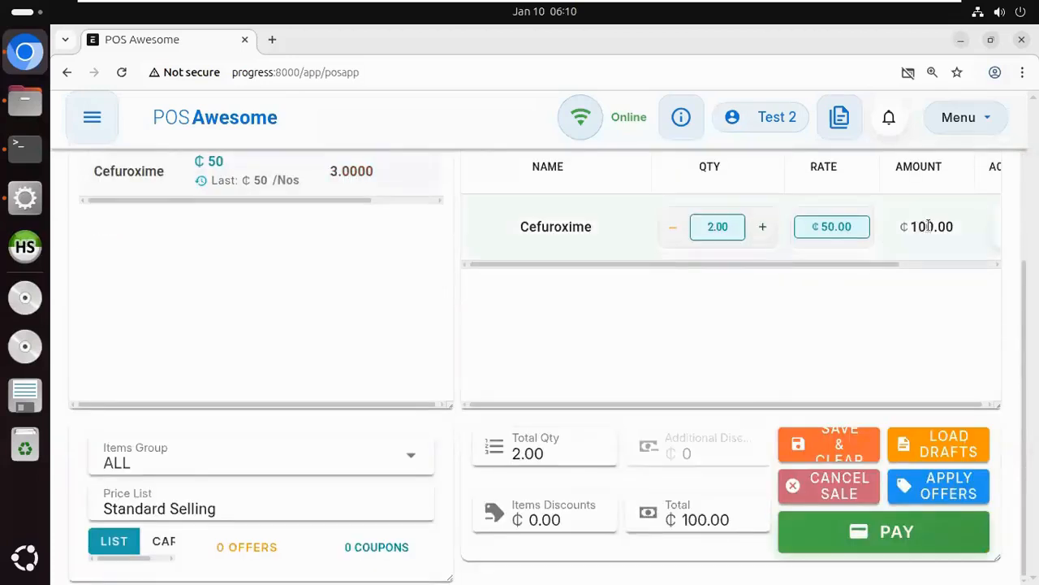
Take the Cefuroxime sale to payment, dismiss the error message, and submit the invoice without printing
click(893, 532)
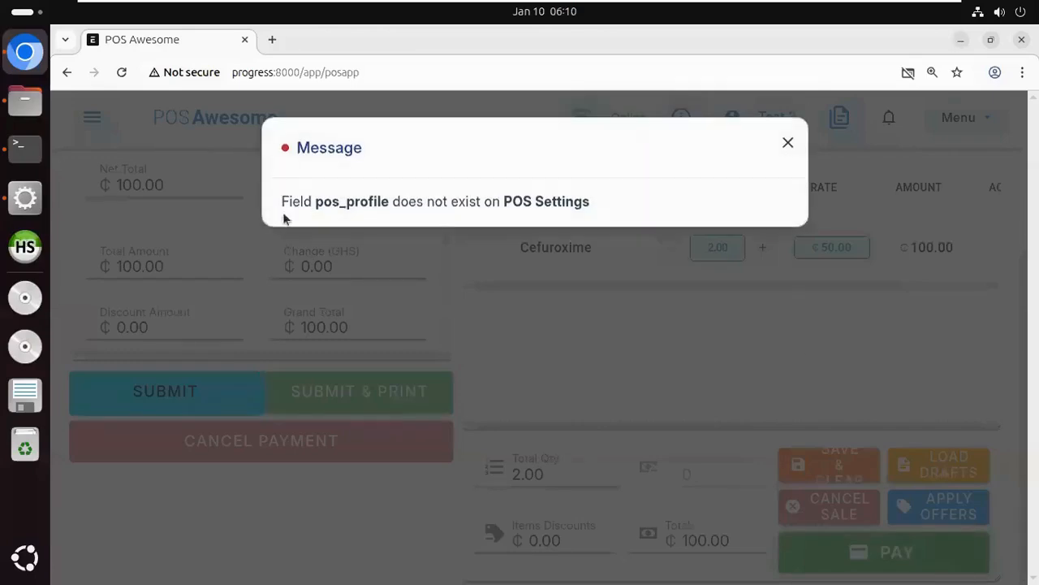
click(790, 142)
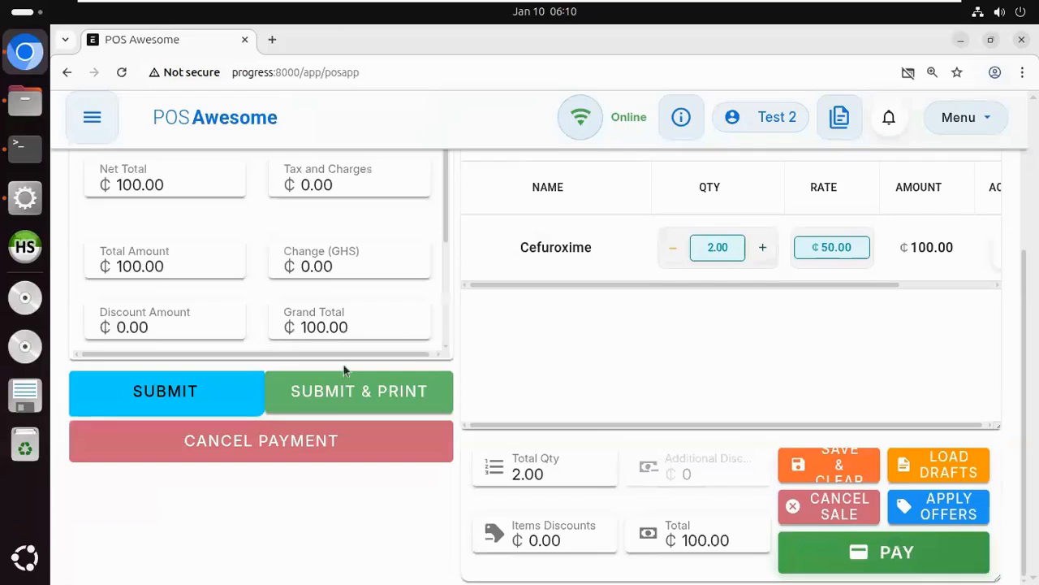
click(202, 397)
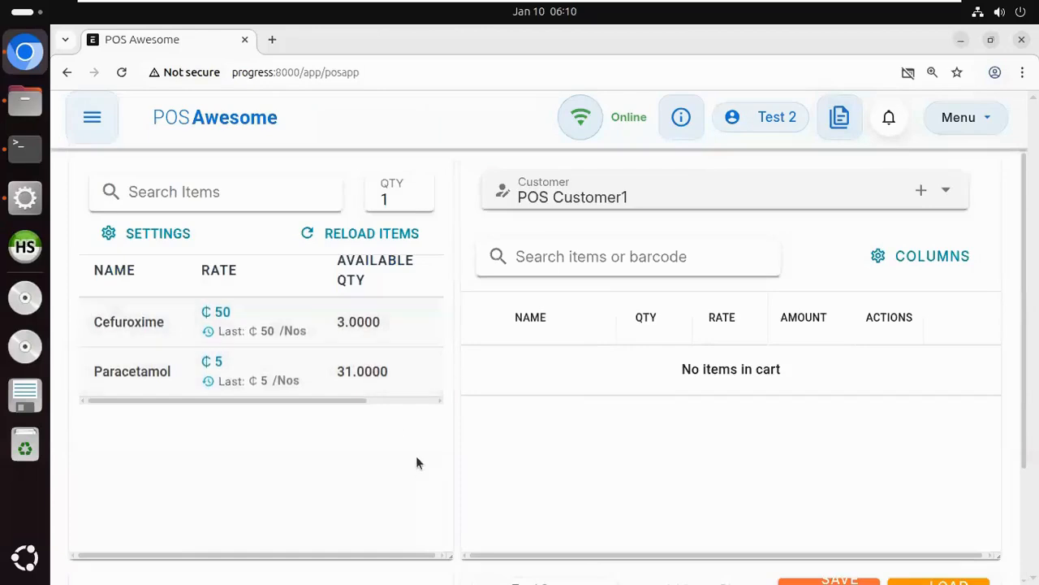
scroll(456, 460, down, 1)
scroll(455, 460, down, 2)
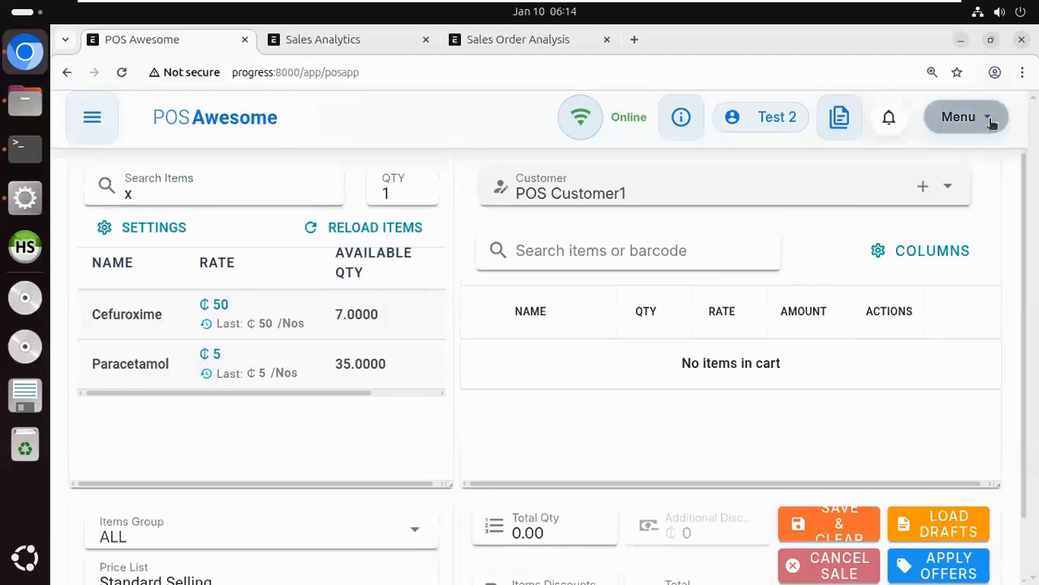
Open the shift closing form, review its overview, currency totals, payments by mode and payment reconciliation, and exit without submitting
click(988, 118)
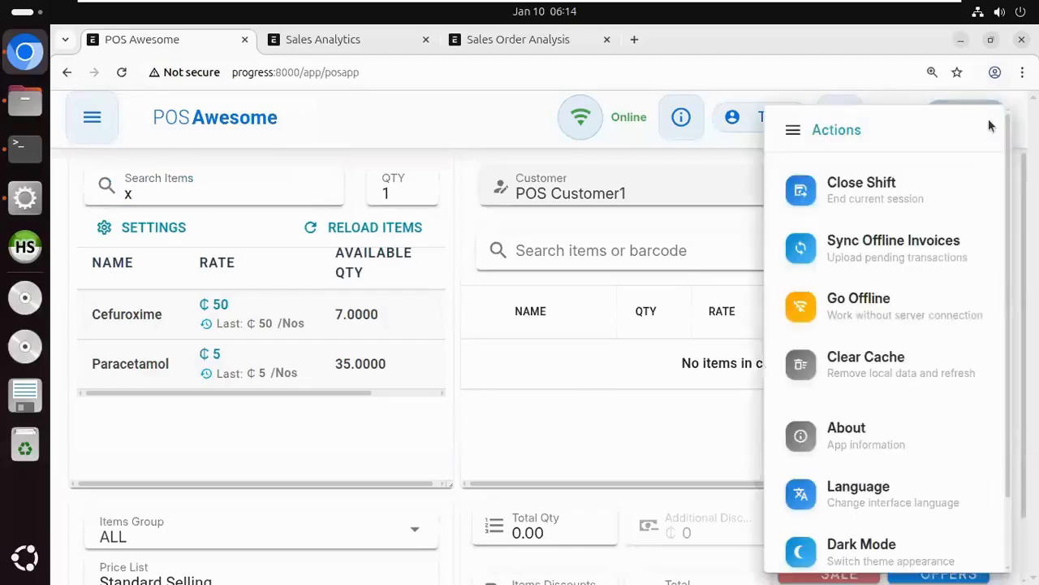
click(913, 195)
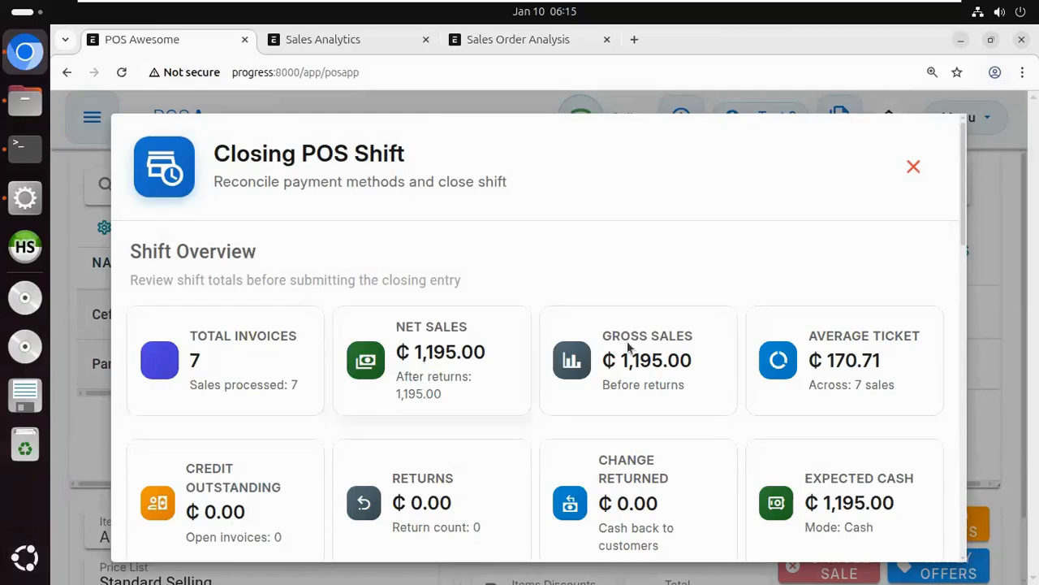
scroll(812, 401, down, 3)
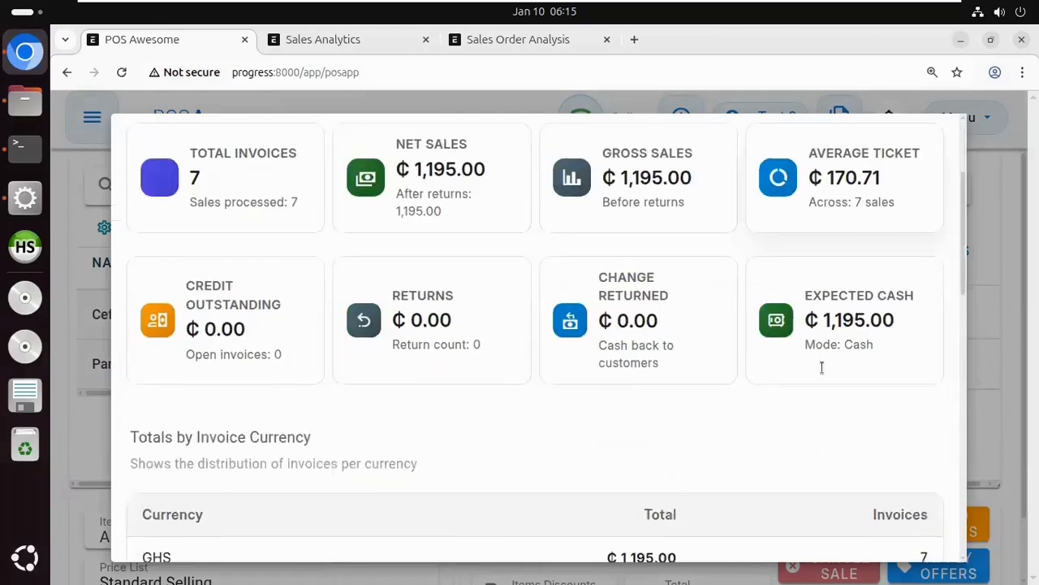
scroll(434, 343, down, 5)
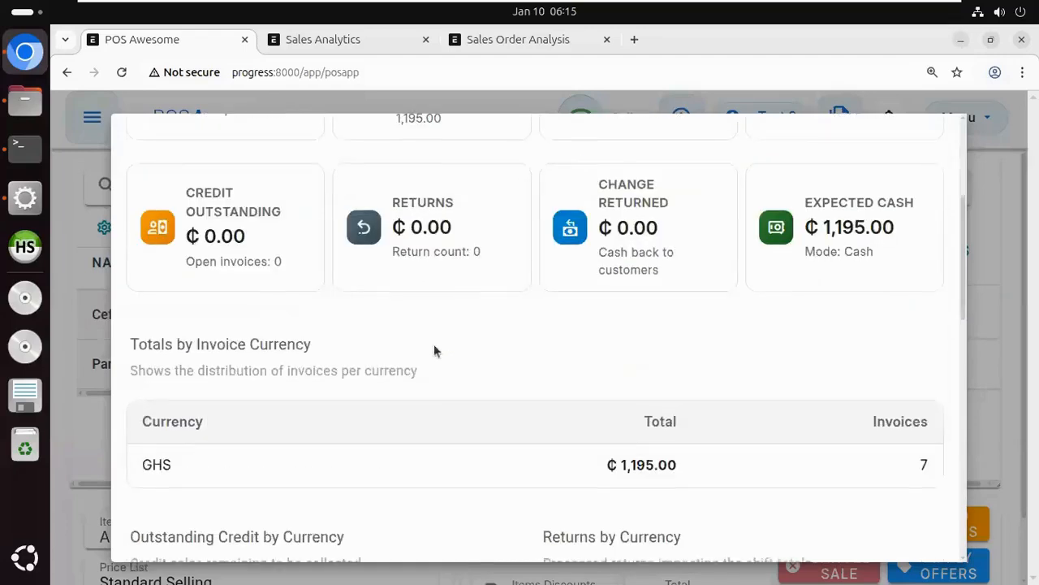
scroll(434, 344, down, 1)
scroll(433, 344, down, 3)
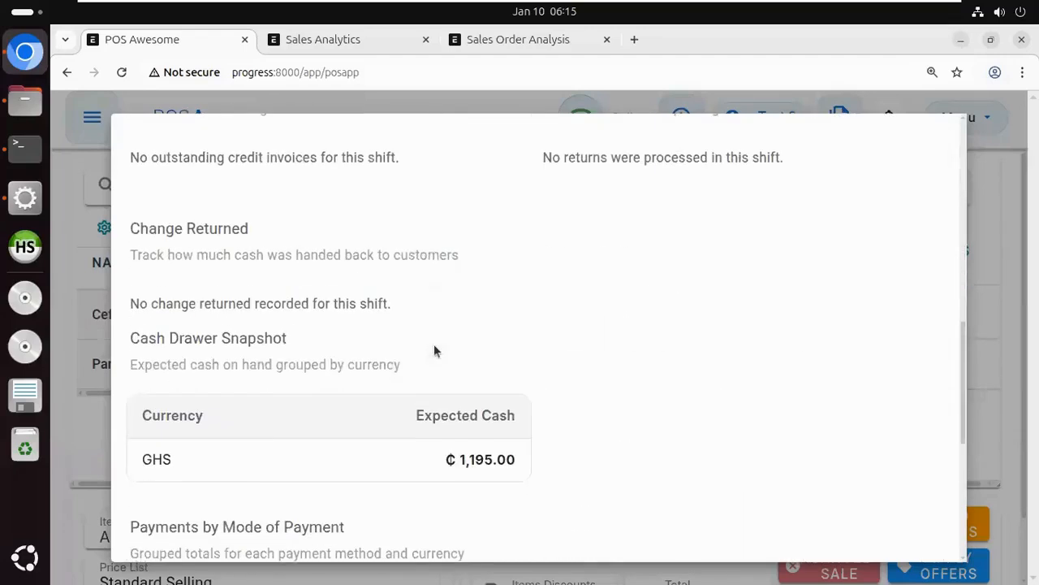
scroll(434, 349, down, 6)
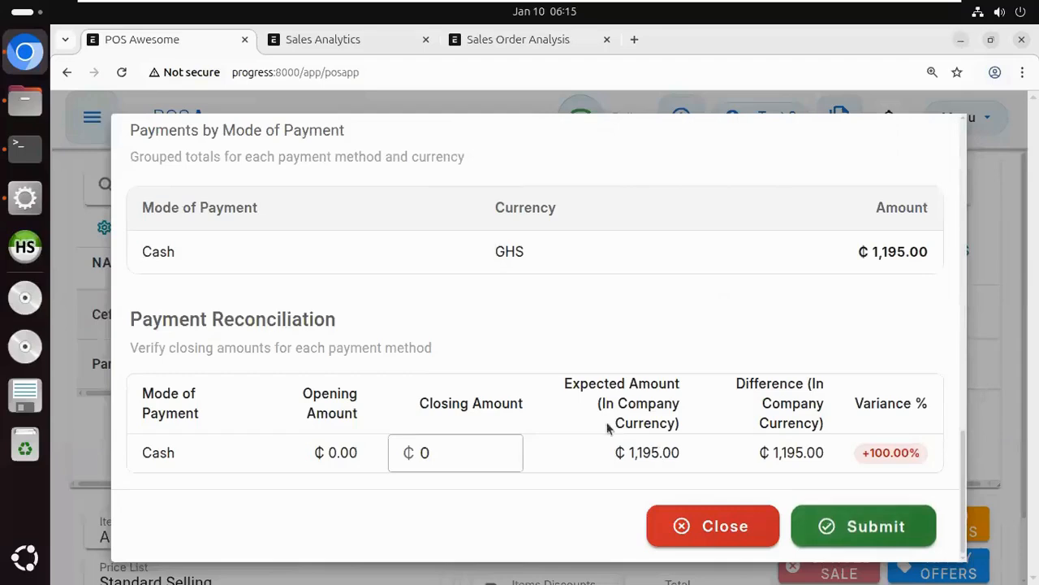
scroll(603, 407, up, 8)
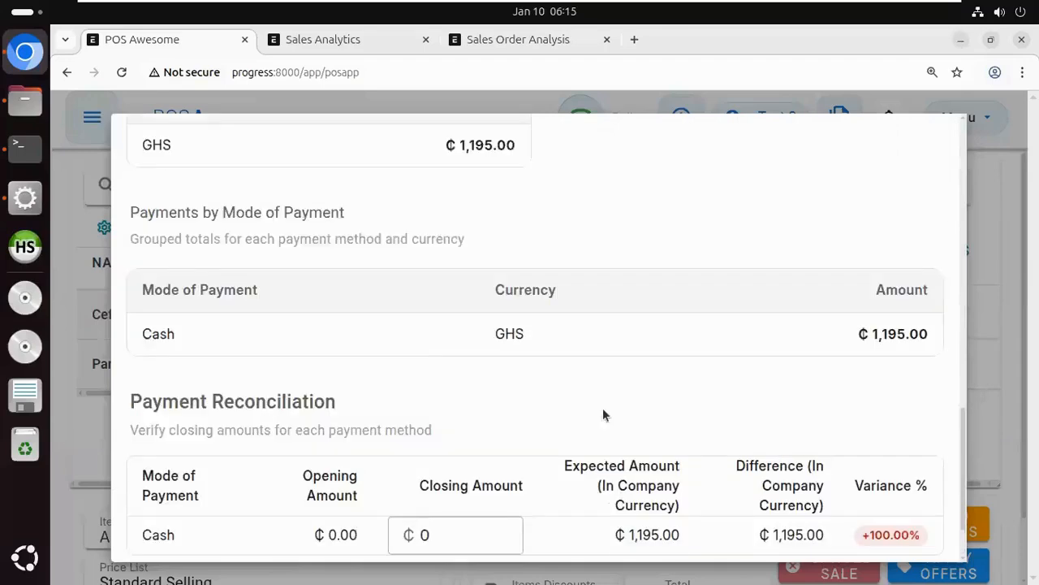
scroll(603, 408, up, 9)
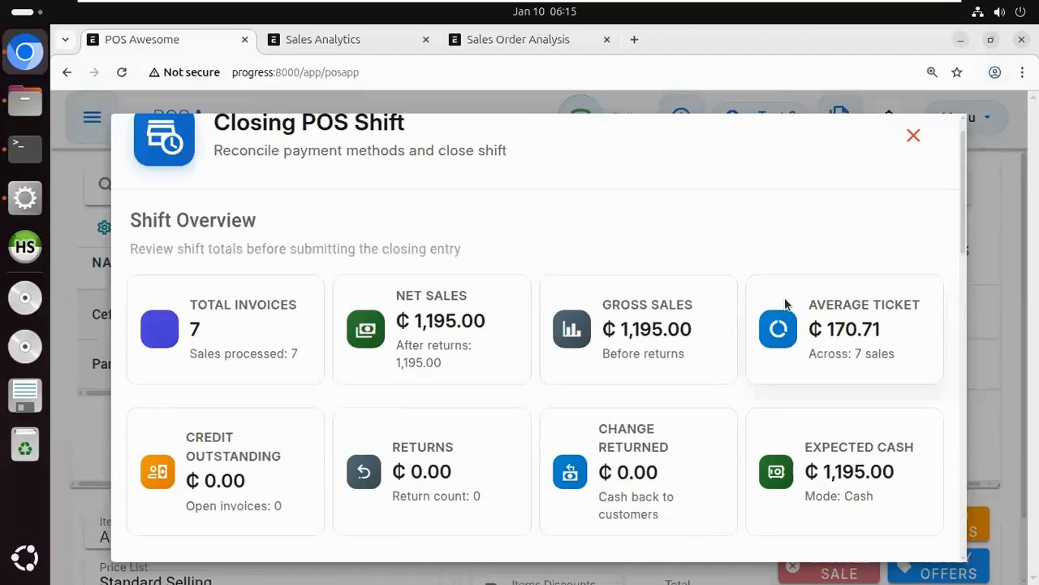
click(911, 136)
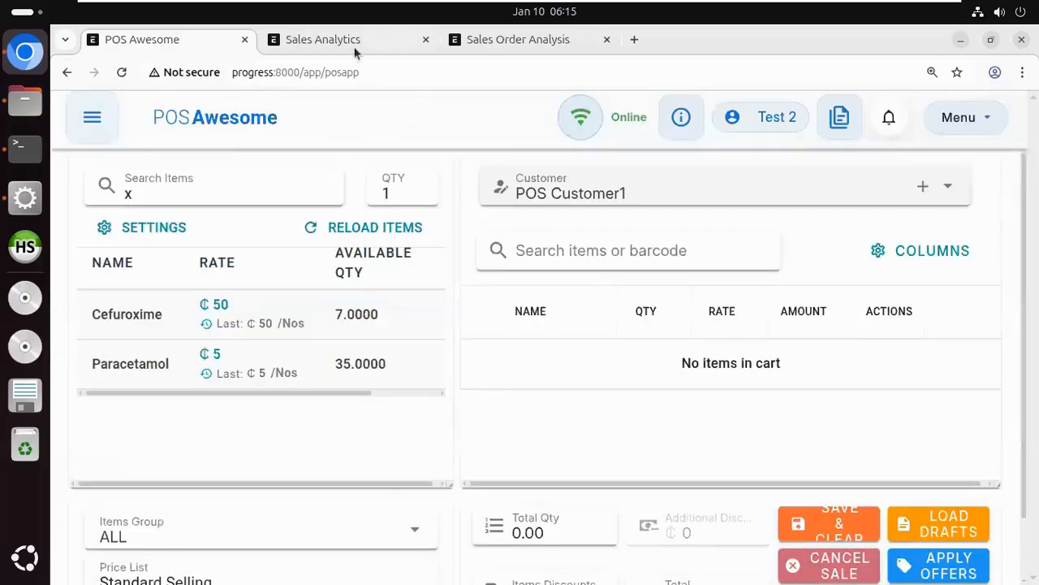
Switch to the Sales Analytics report and examine its filters and the monthly sales invoice values per customer
click(356, 44)
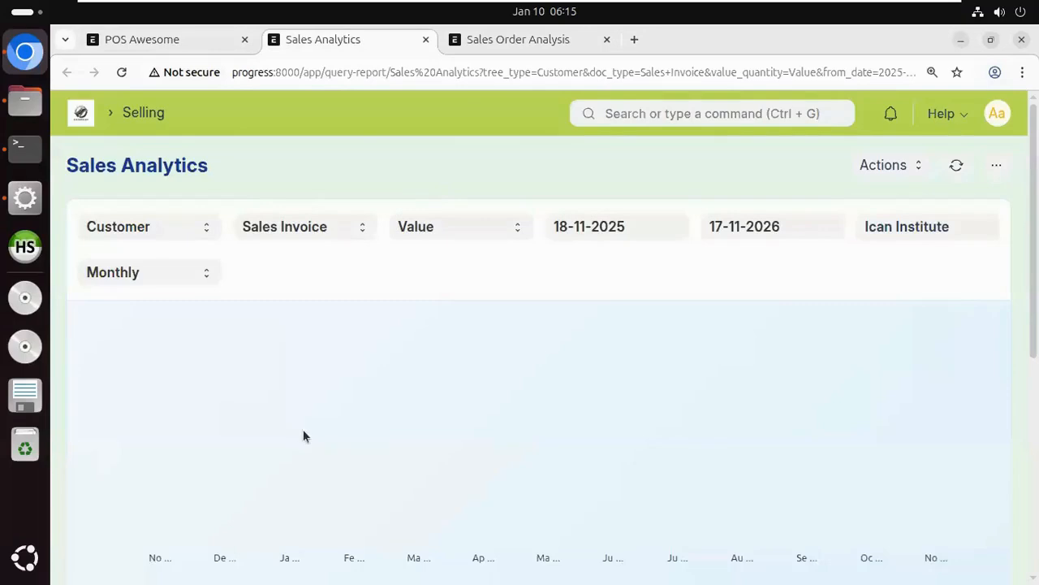
scroll(309, 420, down, 5)
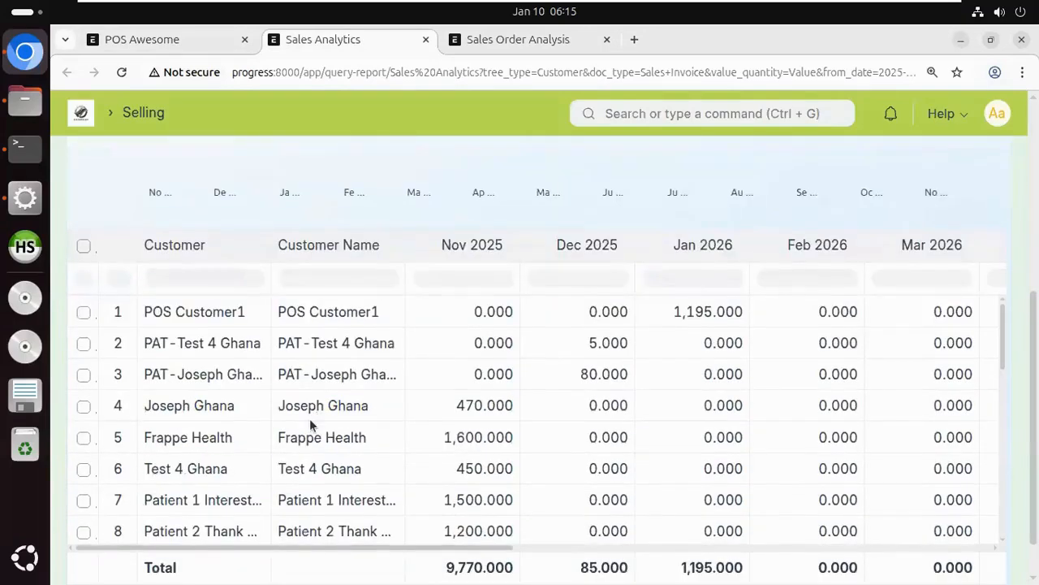
scroll(309, 418, down, 2)
scroll(309, 410, up, 2)
scroll(398, 405, up, 4)
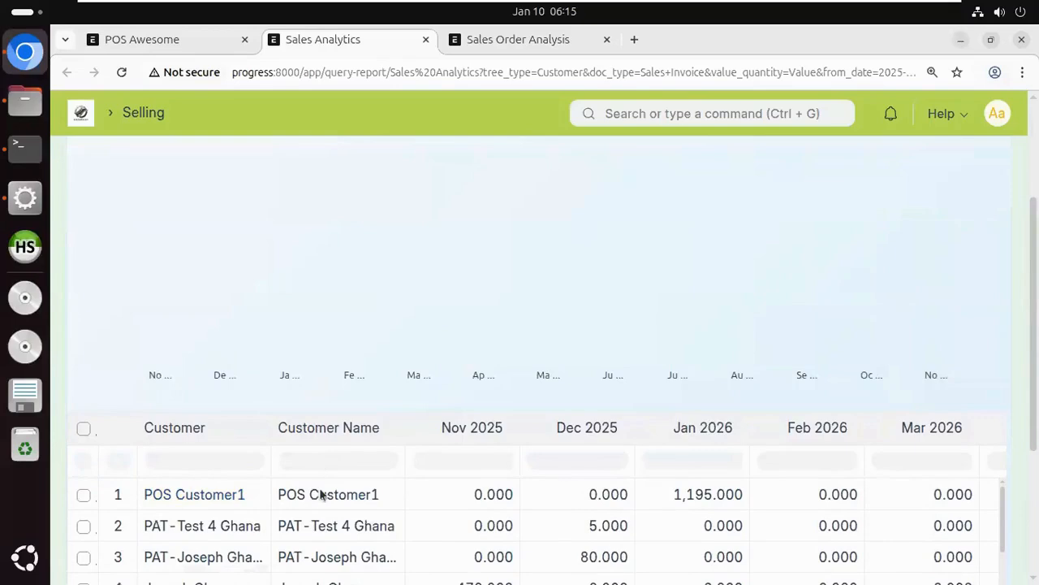
scroll(355, 278, down, 2)
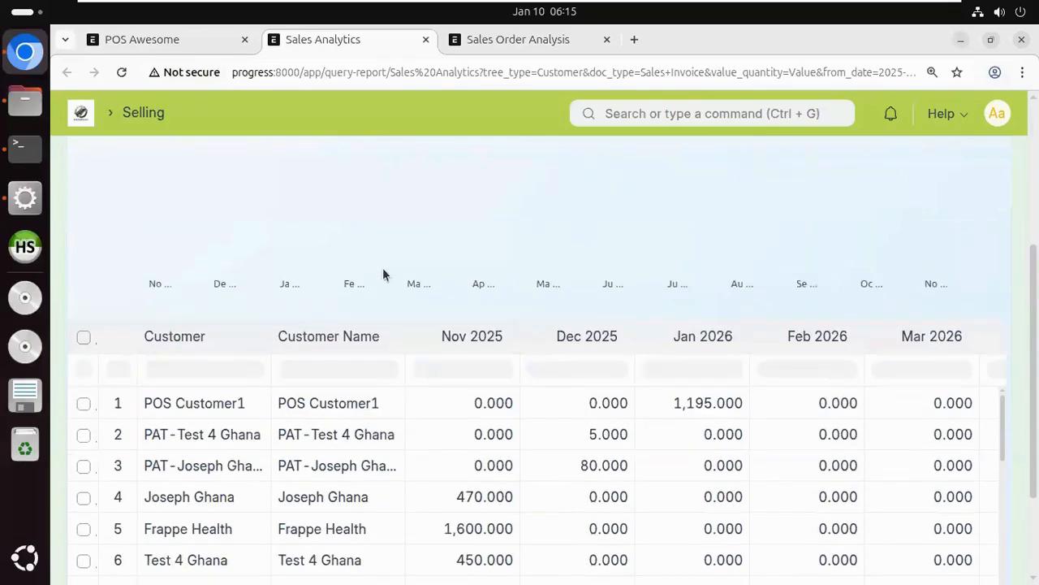
scroll(233, 432, up, 4)
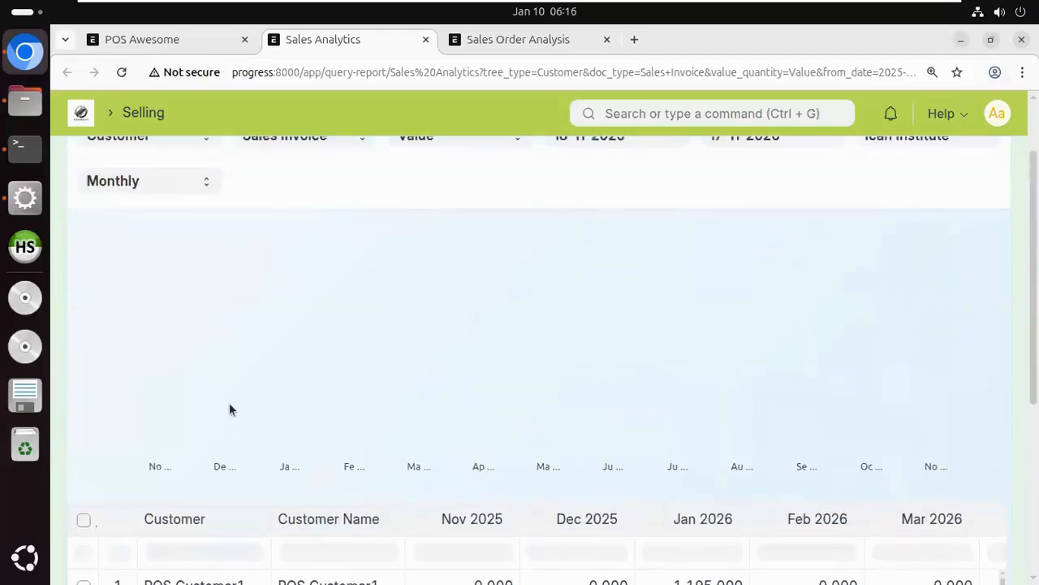
scroll(657, 358, up, 2)
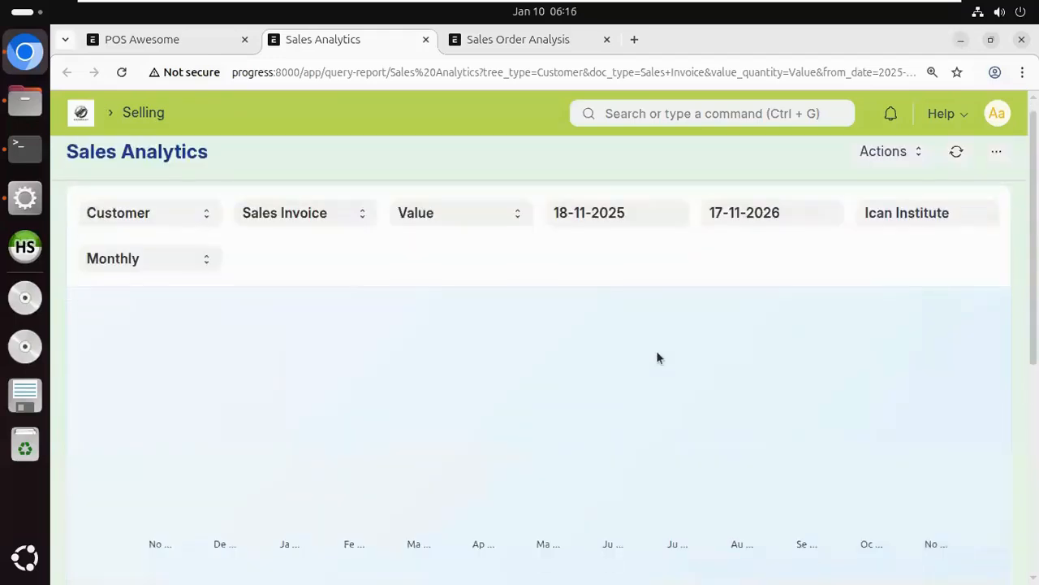
scroll(657, 357, down, 6)
scroll(658, 358, down, 3)
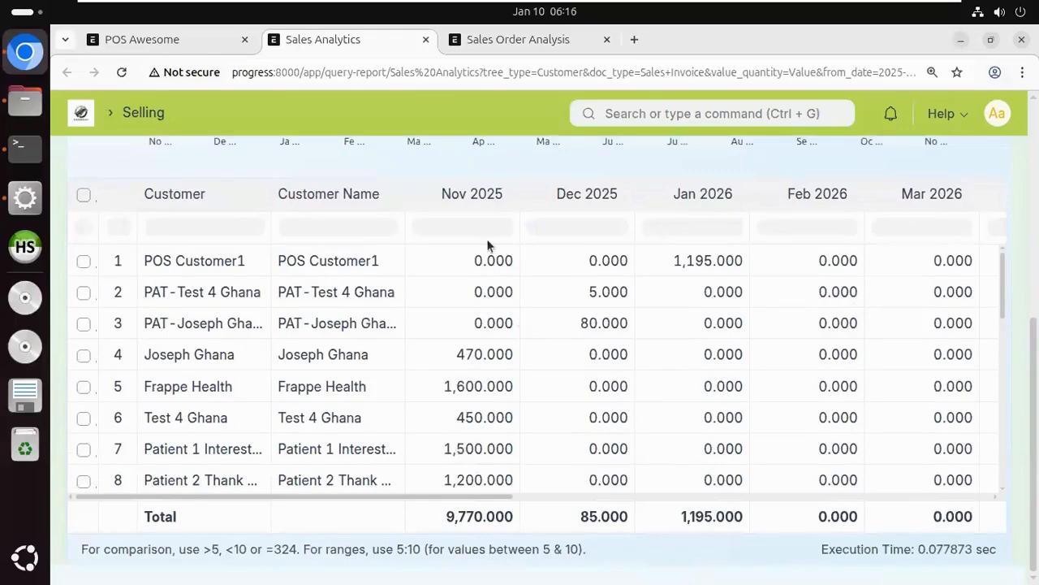
scroll(483, 227, up, 5)
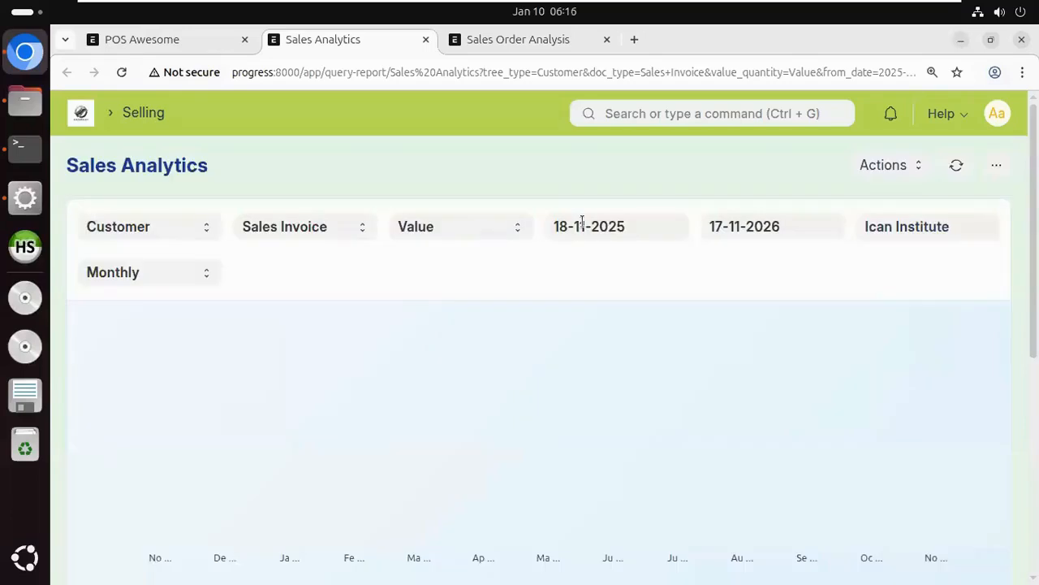
Set the Sales Analytics date range to 01-11-2025 through 04-12-2026 and look over the reloaded customer table
click(656, 230)
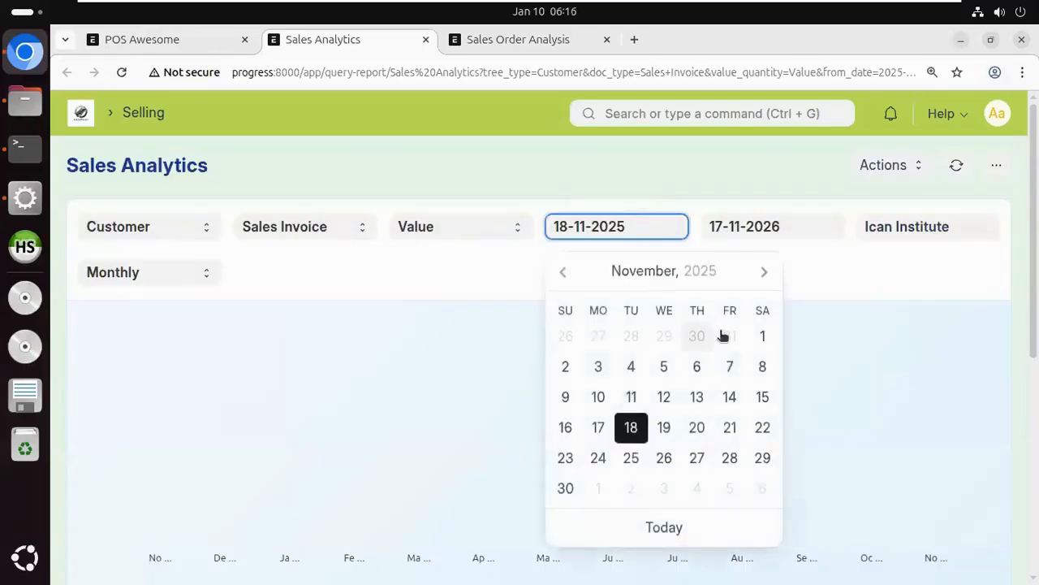
click(761, 338)
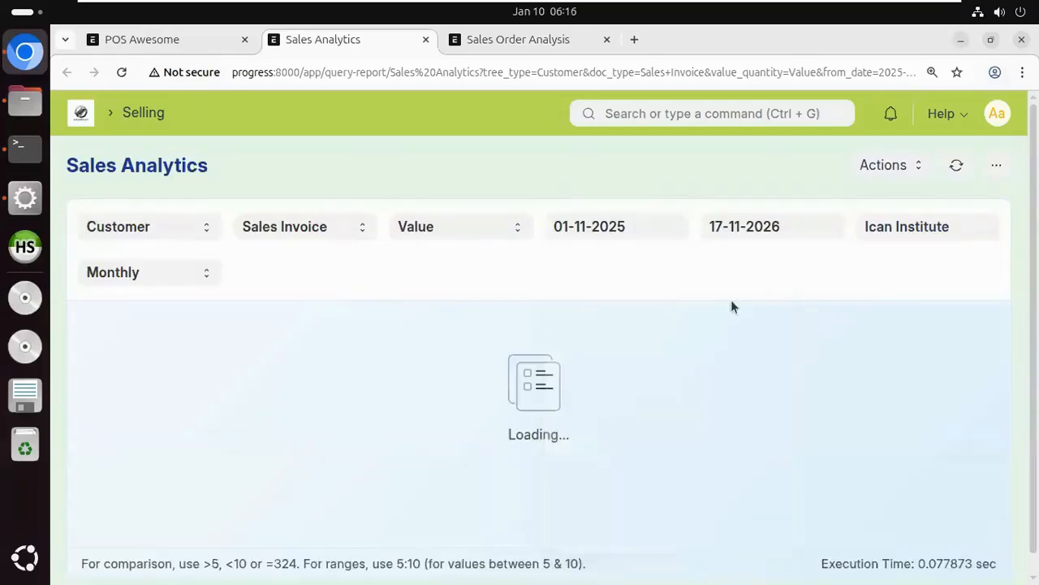
click(776, 227)
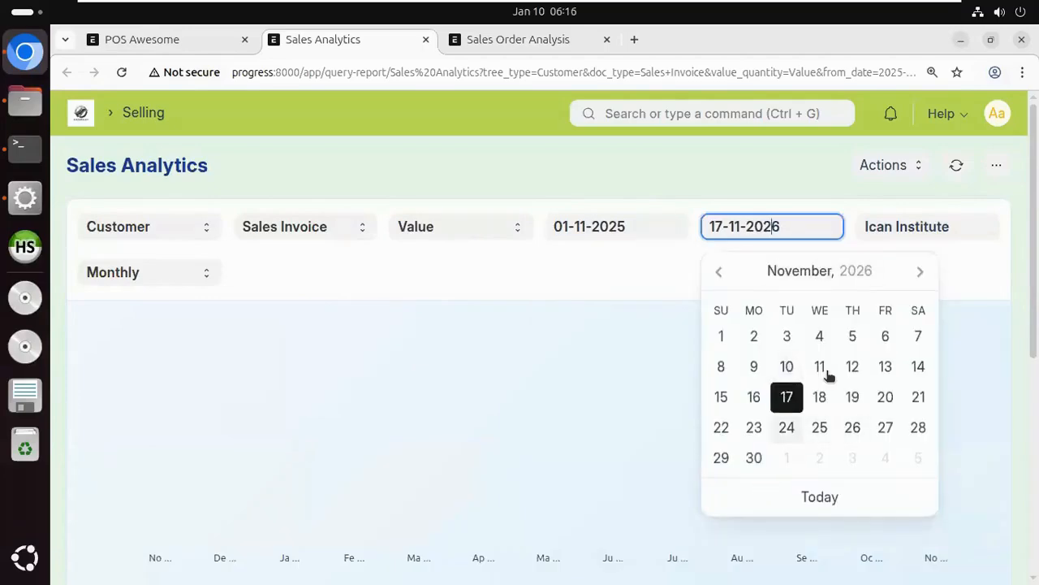
click(920, 272)
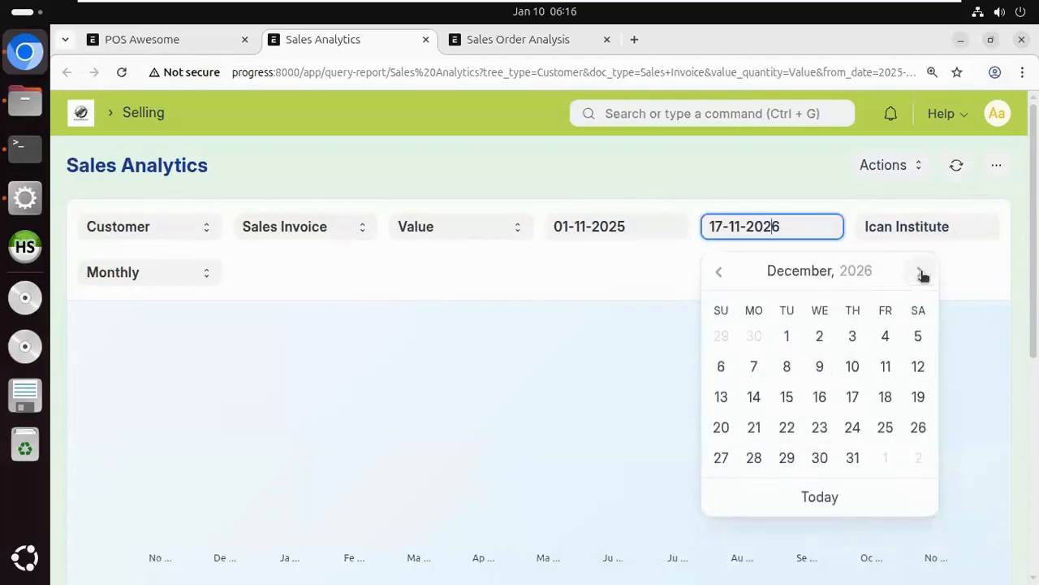
click(885, 336)
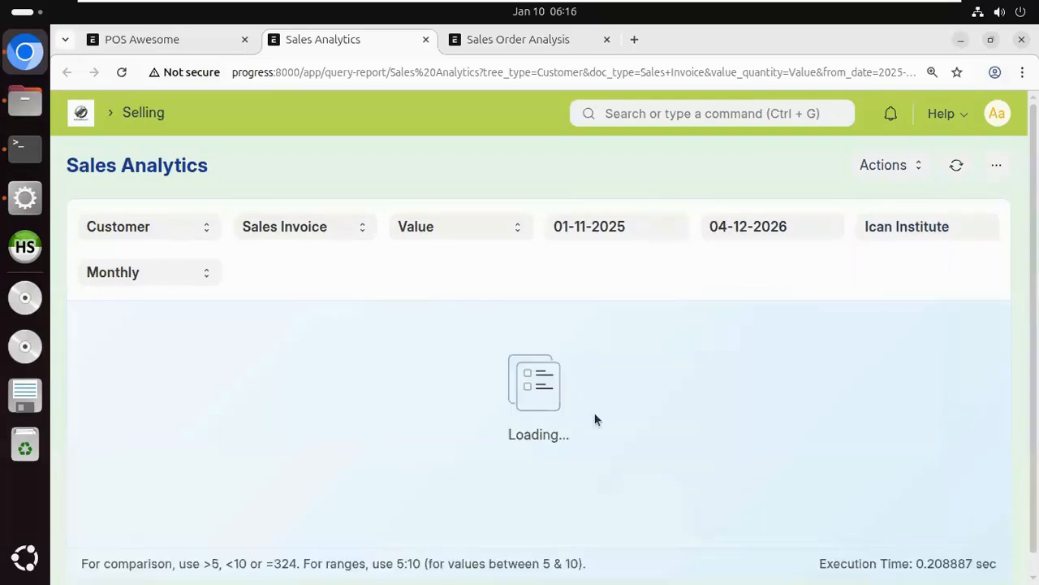
scroll(557, 433, down, 5)
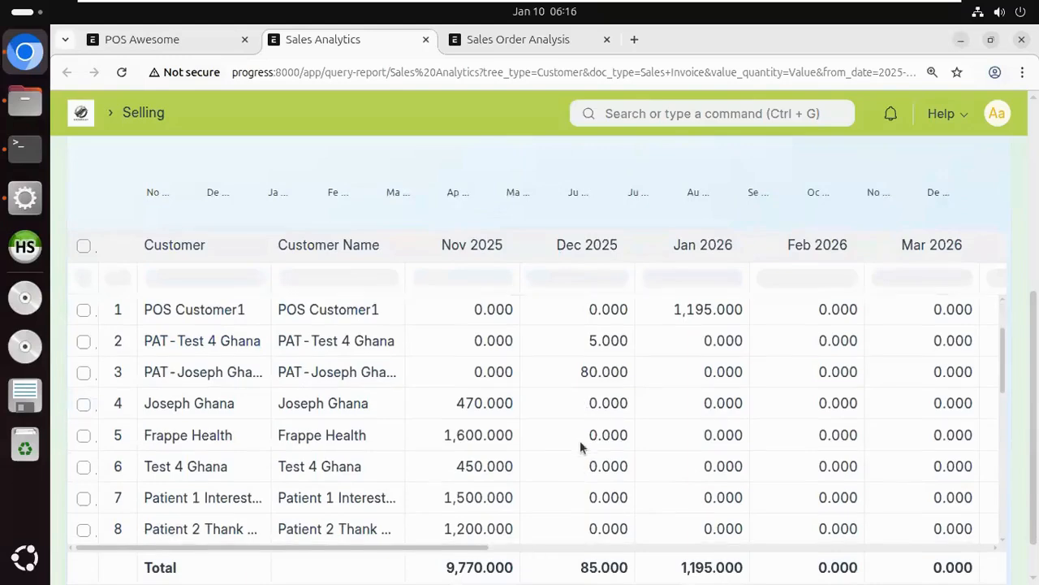
scroll(580, 439, down, 2)
scroll(581, 434, up, 2)
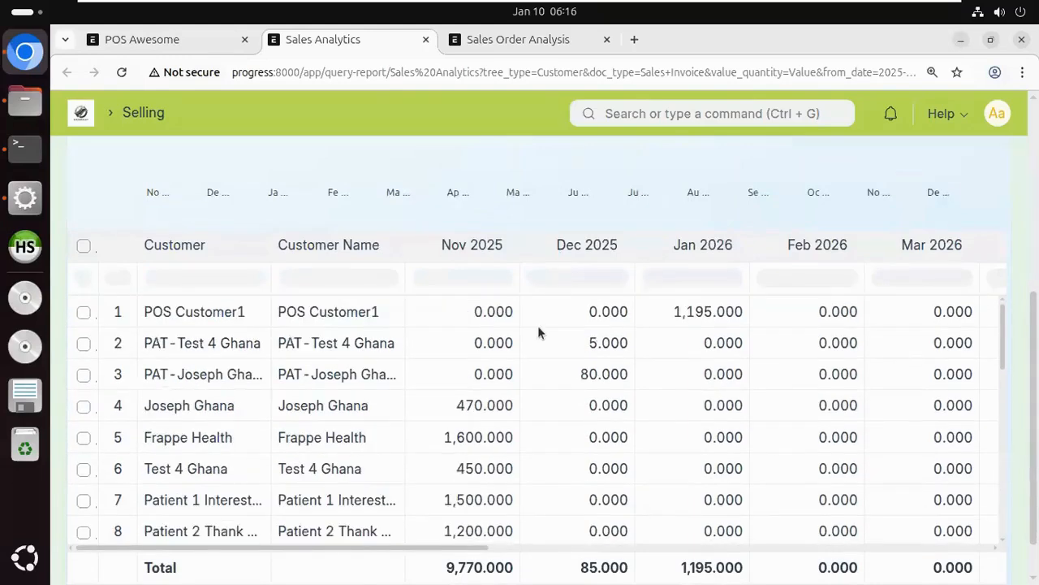
Check the Sales Order Analysis report, close it, and return to the Sales Analytics report's filters
click(532, 45)
scroll(443, 357, down, 1)
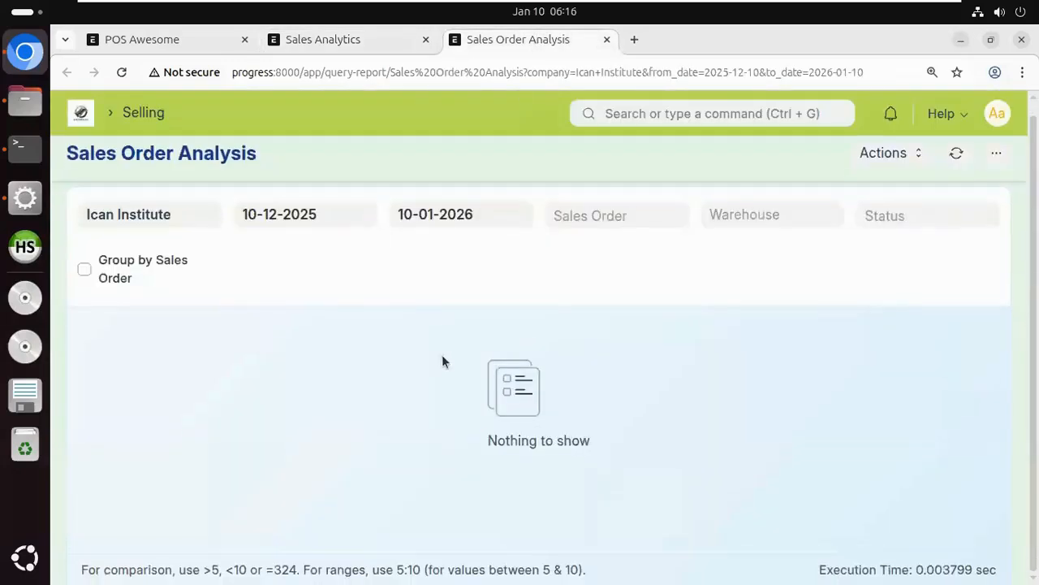
click(606, 40)
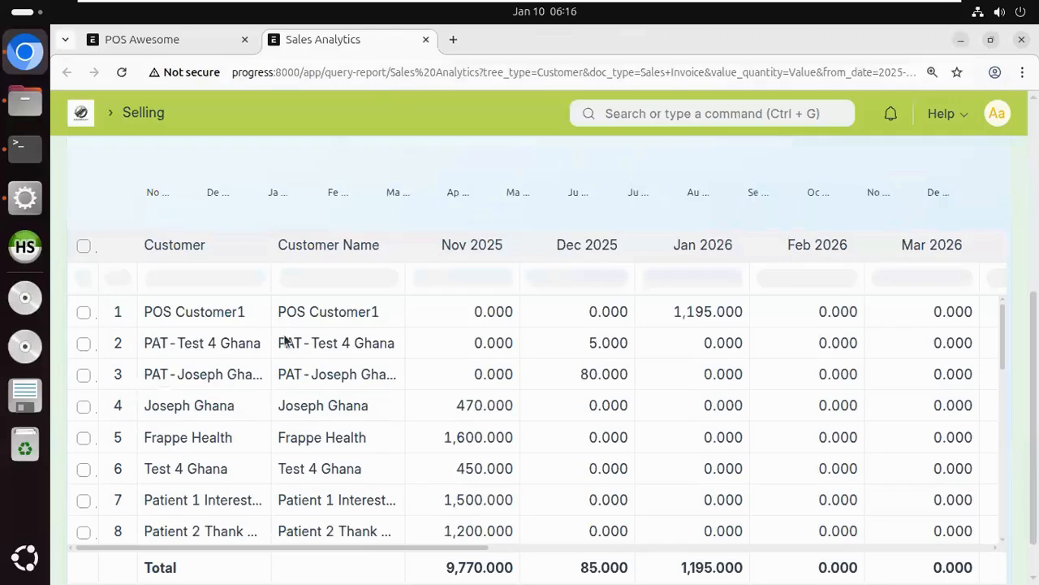
scroll(272, 373, up, 2)
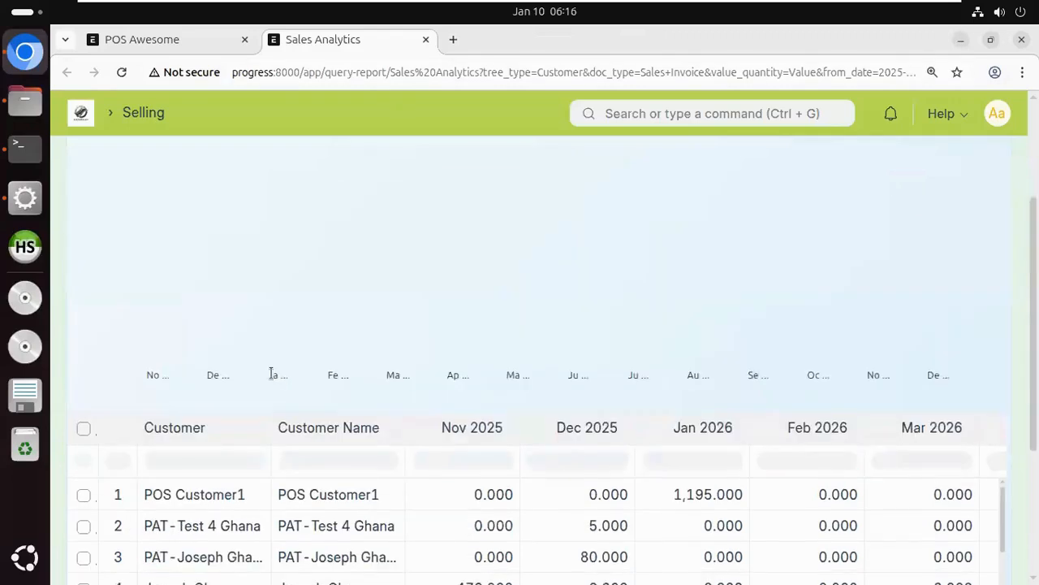
scroll(272, 374, up, 2)
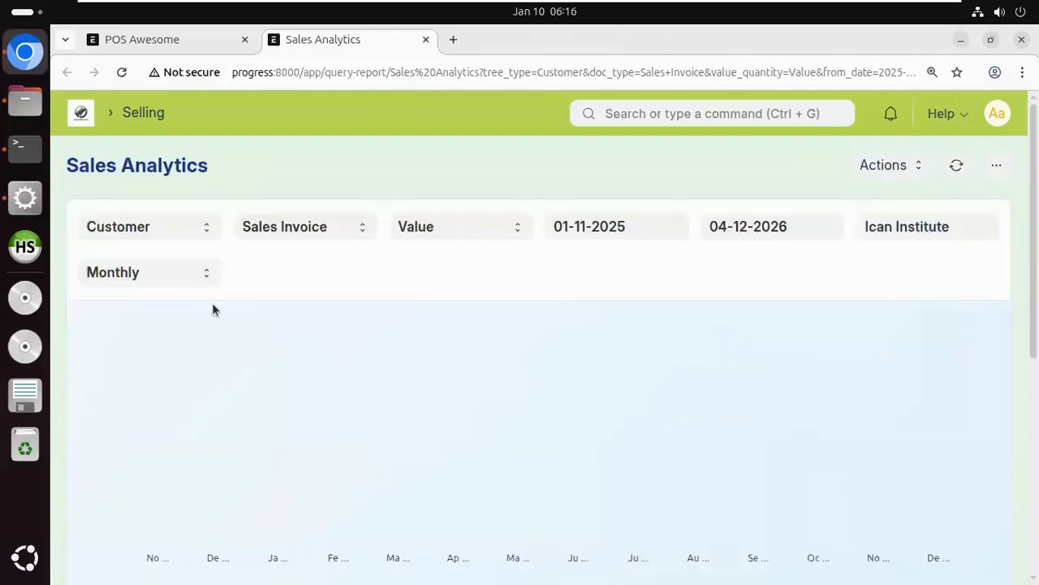
Set the Sales Analytics range to Weekly and look over the weekly sales values per customer
click(139, 277)
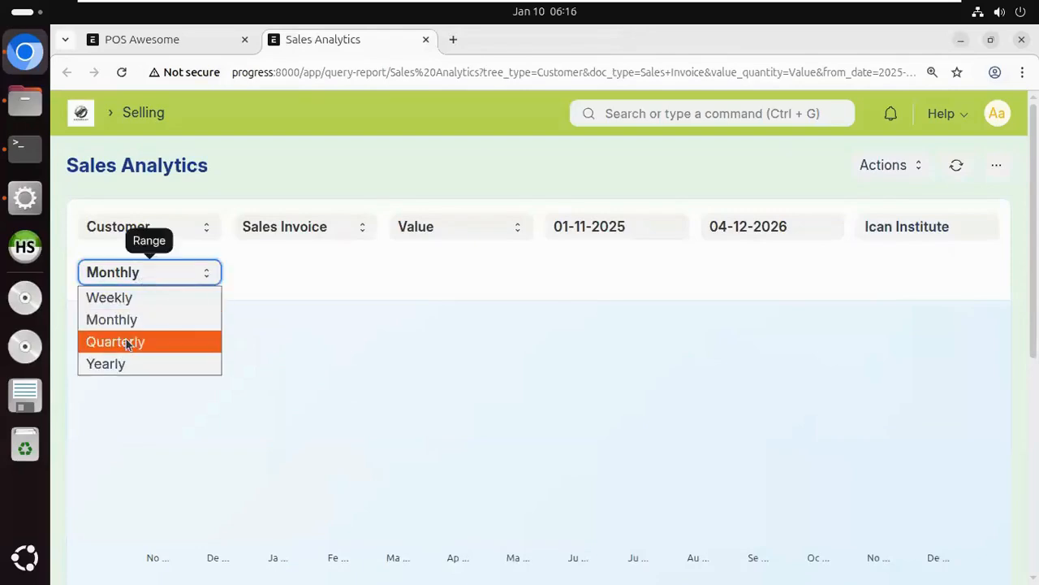
click(126, 298)
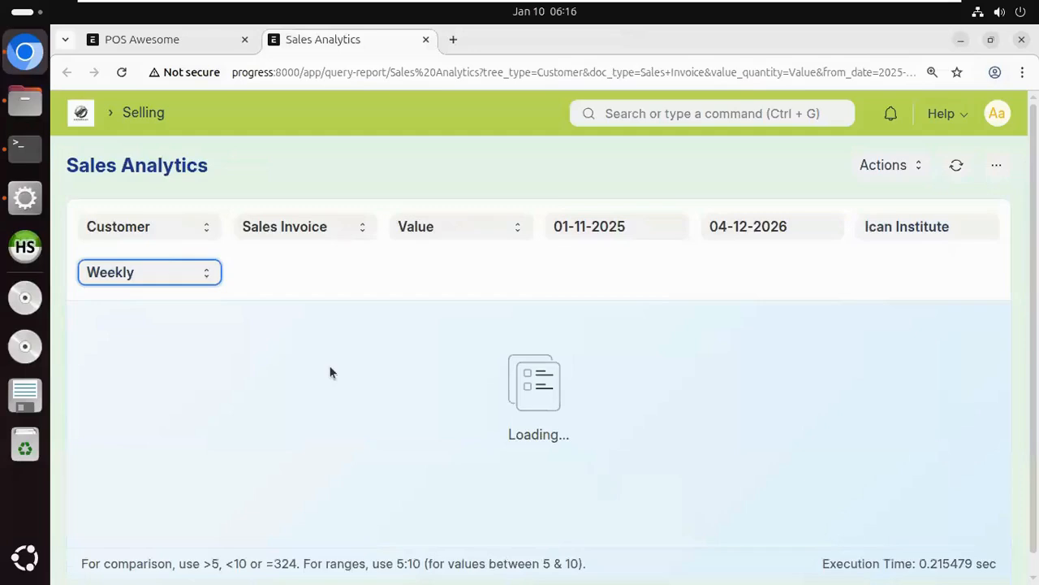
scroll(331, 372, down, 1)
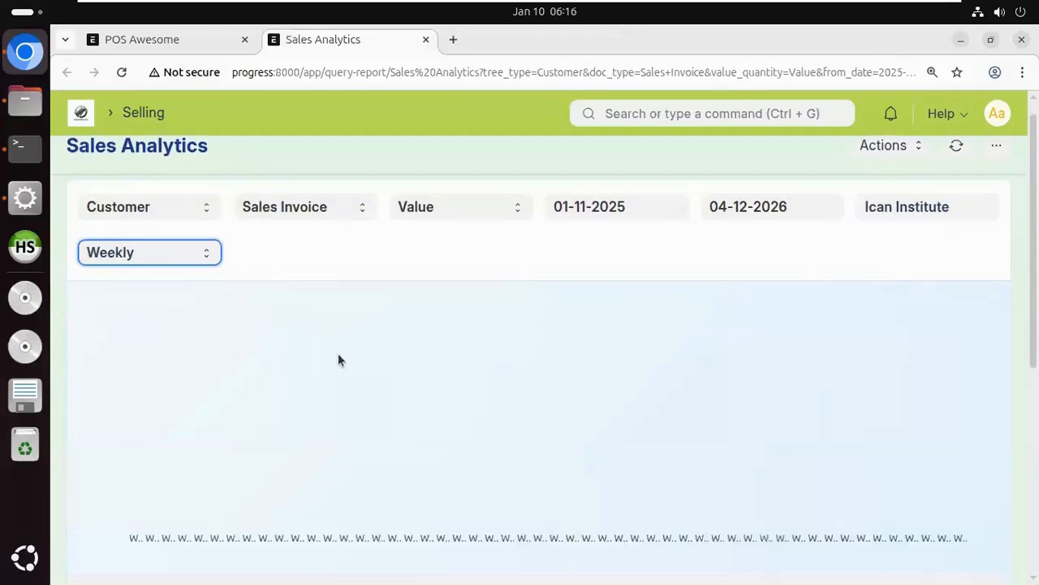
scroll(338, 360, down, 5)
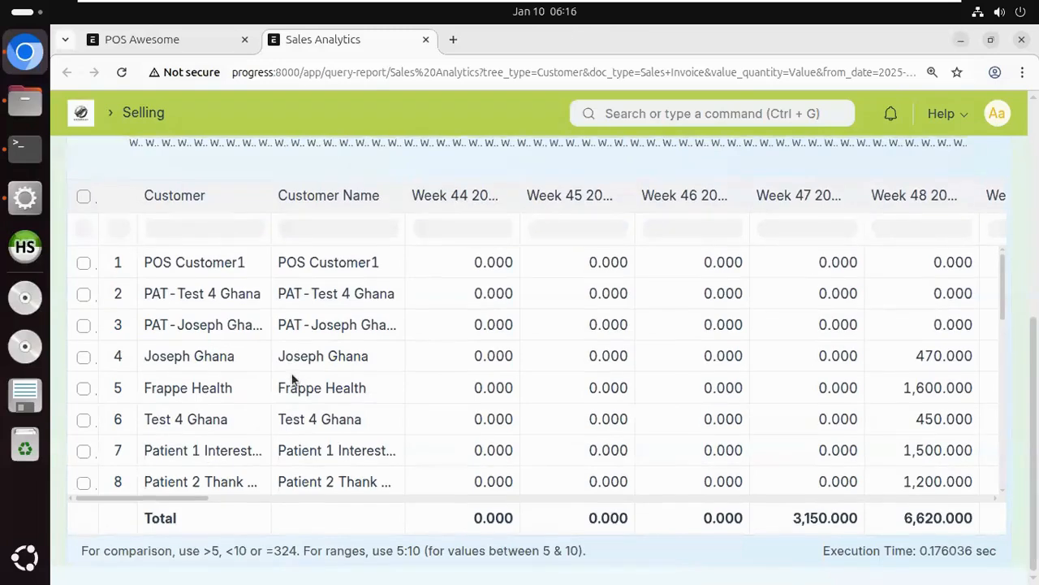
scroll(502, 299, up, 3)
scroll(502, 300, up, 2)
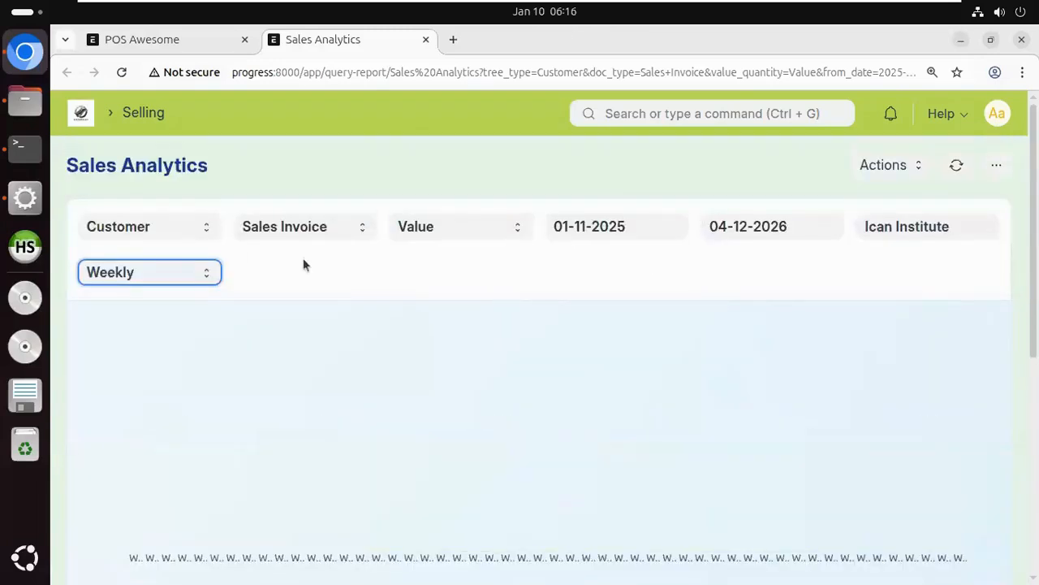
Check the document types the report can be based on, keep Sales Invoice, and set the tree type to Item
click(268, 228)
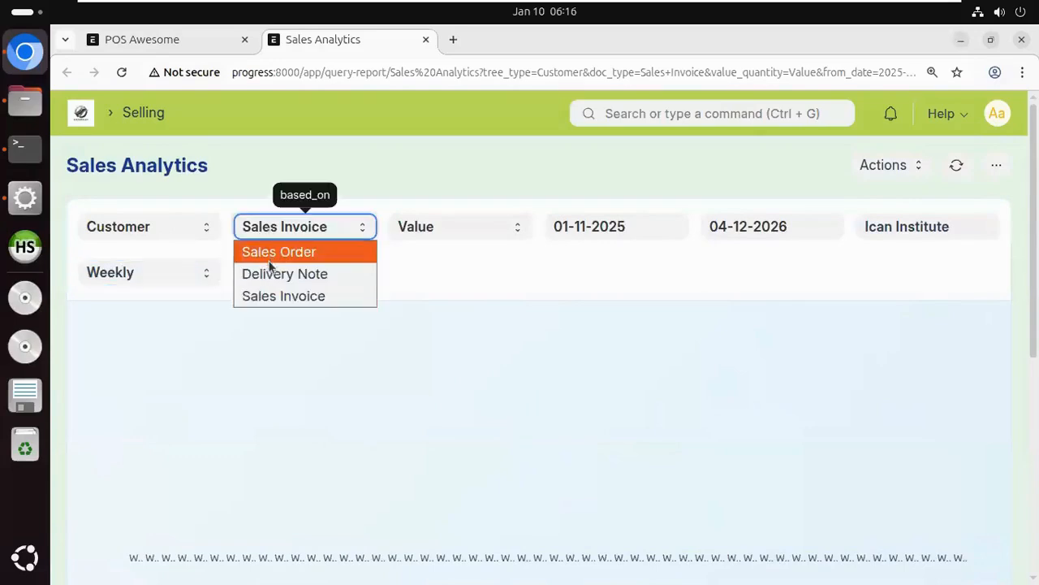
click(166, 229)
click(167, 229)
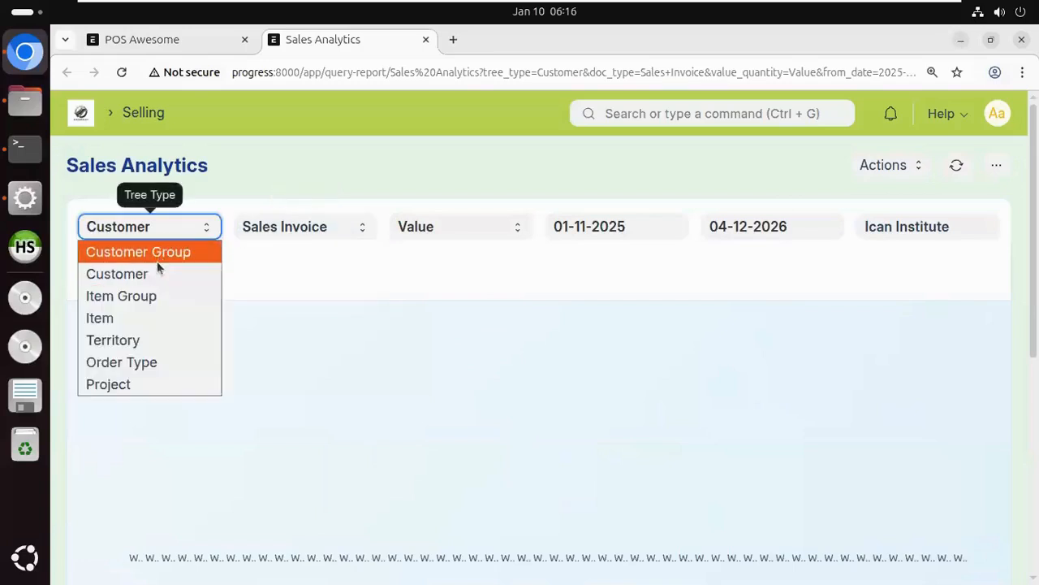
click(138, 322)
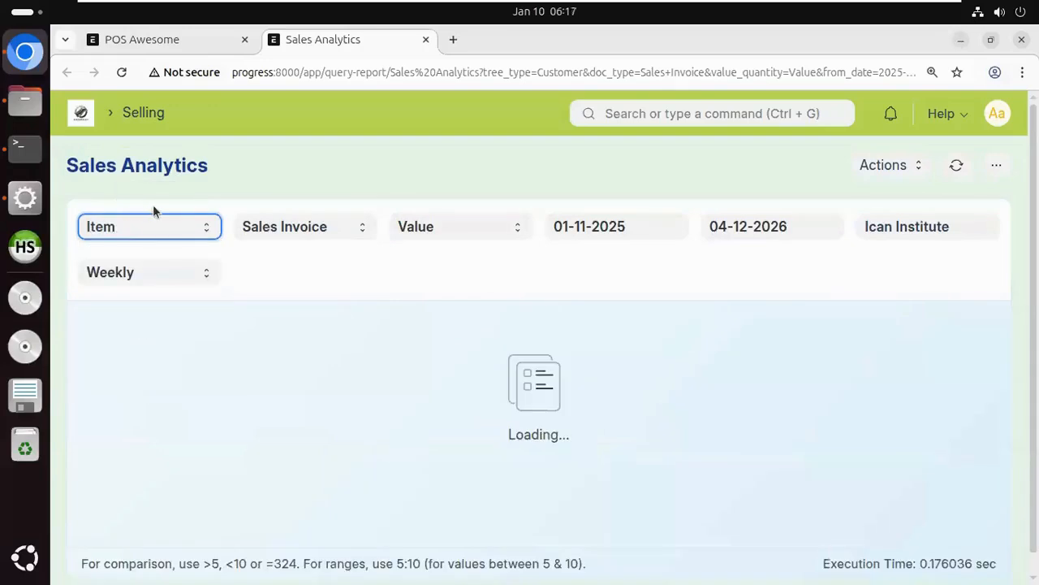